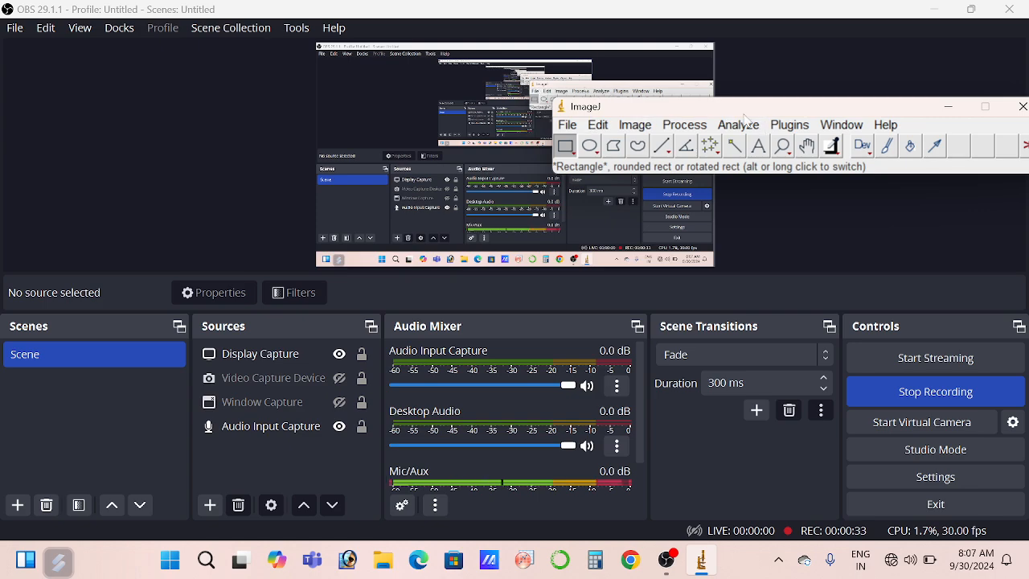
Step: Open the image file "image" from the Desktop in ImageJ and place its window clear of the ImageJ toolbar
left_click(932, 13)
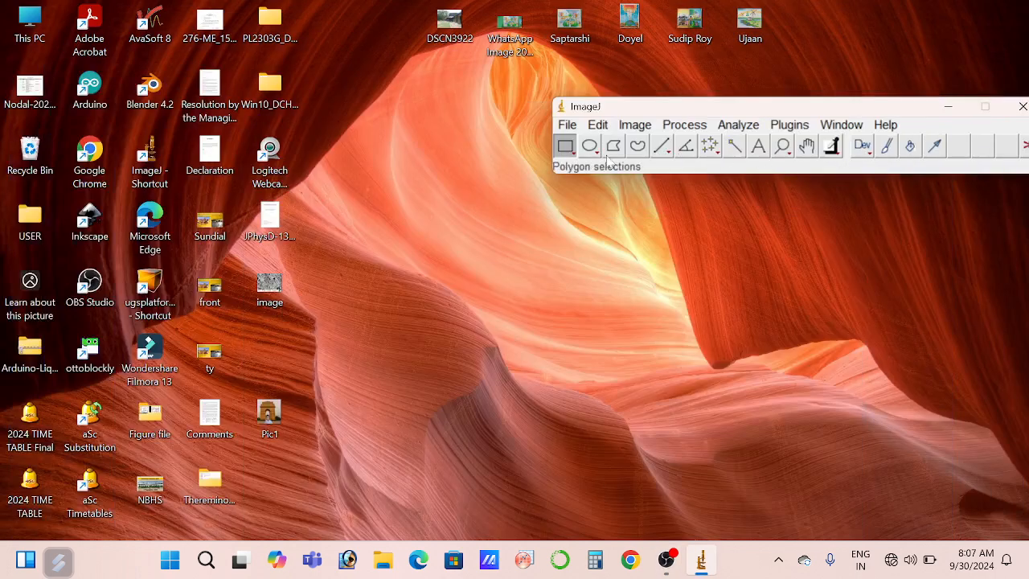
left_click(571, 126)
left_click(577, 165)
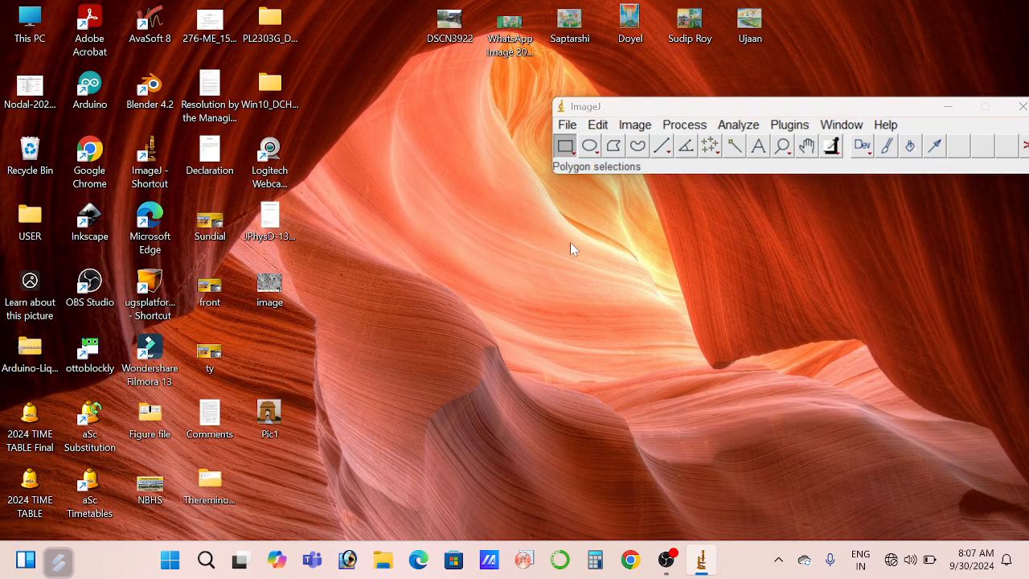
left_click(47, 138)
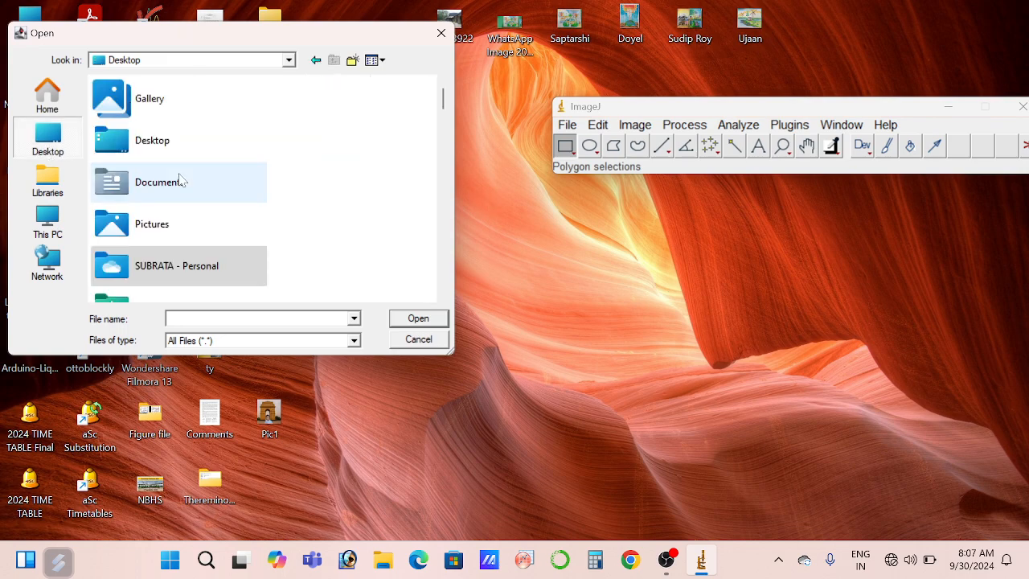
scroll(180, 201, "down", 10)
scroll(180, 215, "down", 12)
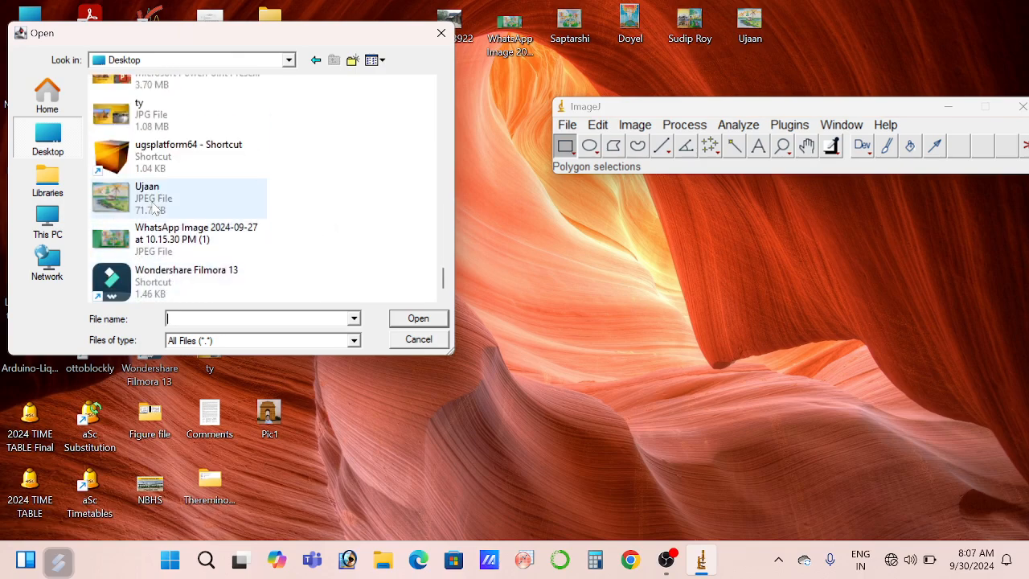
scroll(149, 213, "up", 5)
left_click(149, 89)
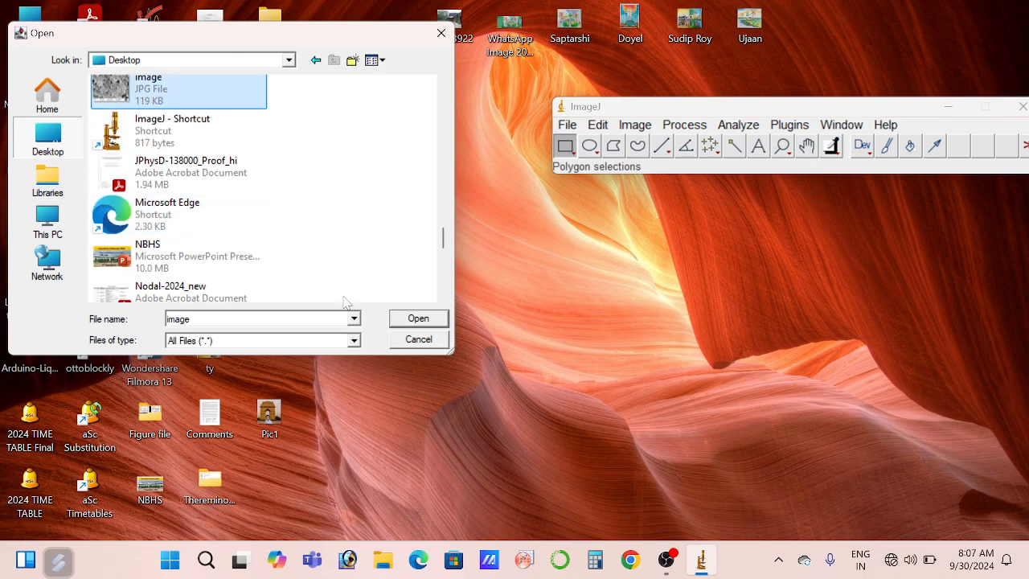
left_click(418, 318)
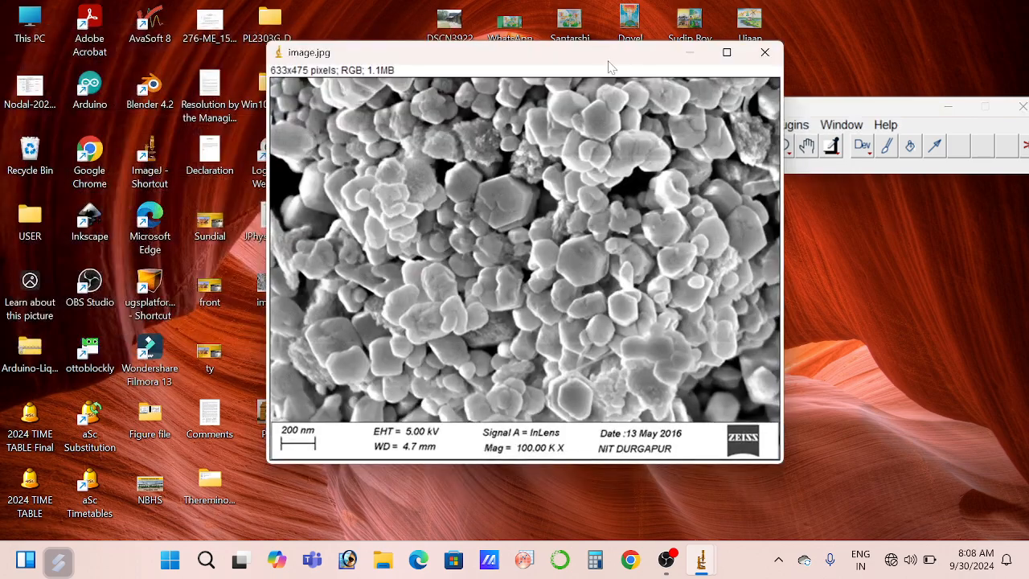
left_click_drag(609, 59, 402, 50)
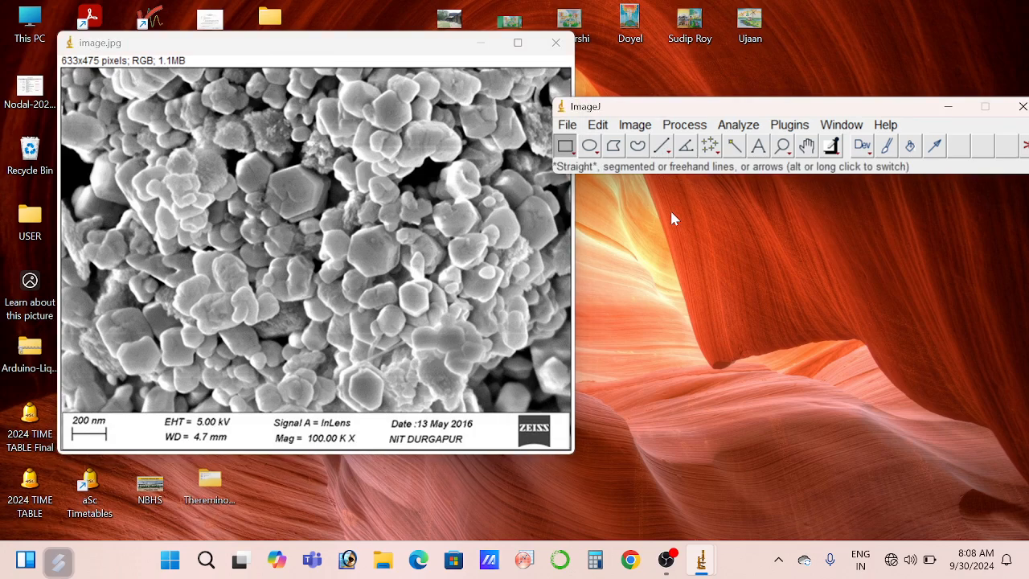
Step: Draw a straight line about 42 pixels long along the 200 nm scale bar of the micrograph
left_click(661, 146)
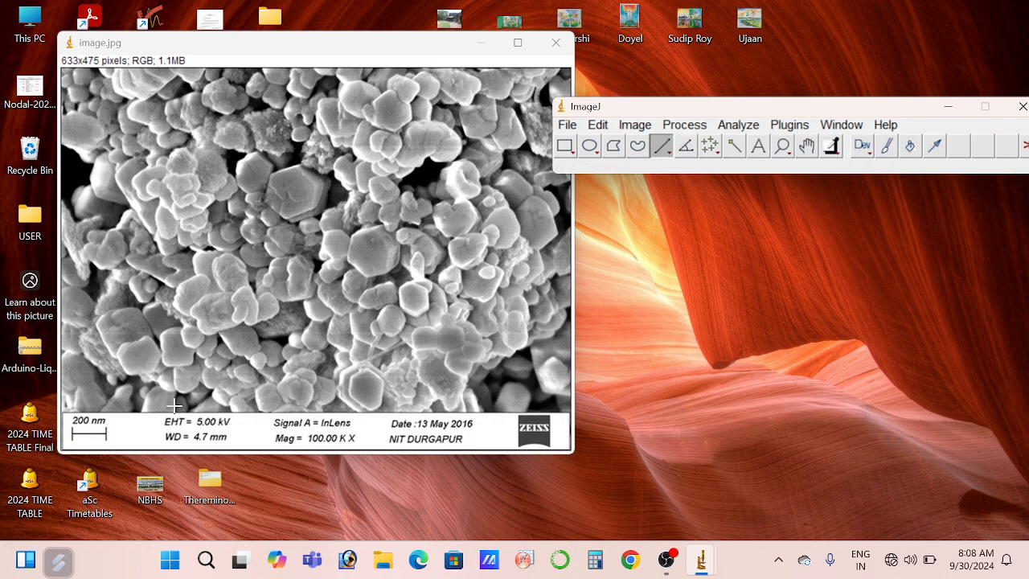
left_click(71, 436)
left_click_drag(71, 436, 105, 436)
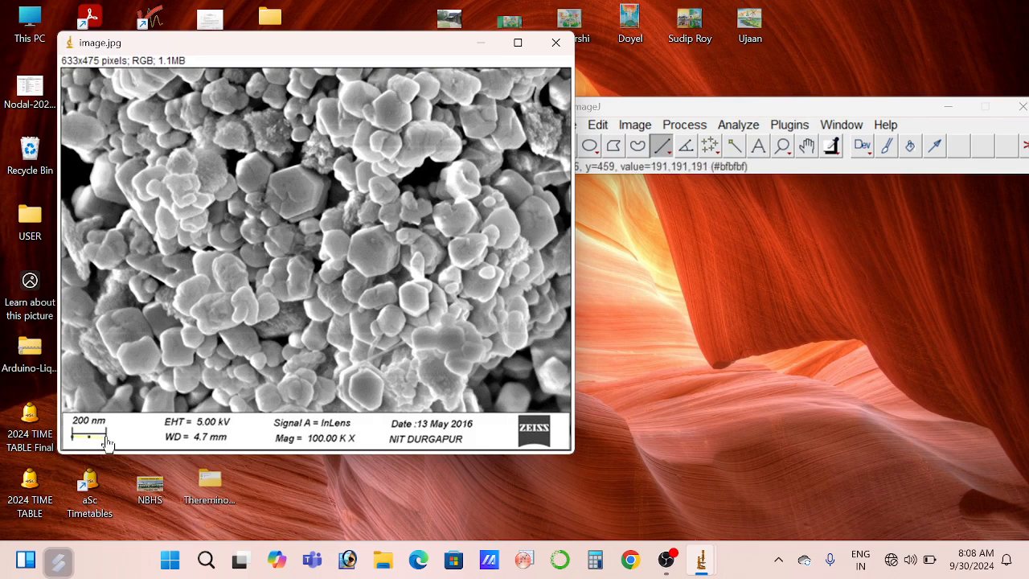
Step: Set the image scale from the drawn line with a known distance of 200 and nm as the unit of length
left_click(737, 127)
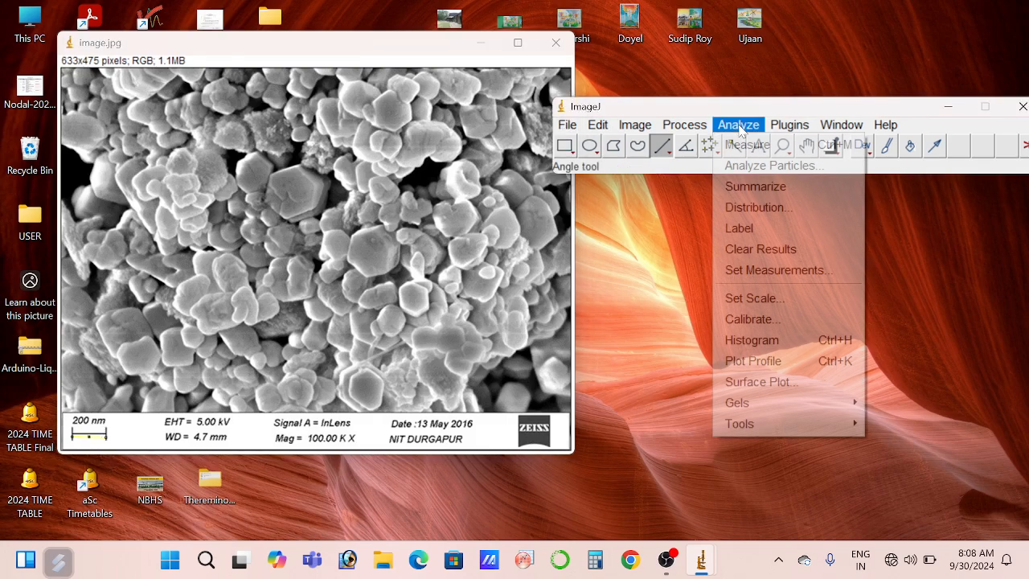
left_click(771, 300)
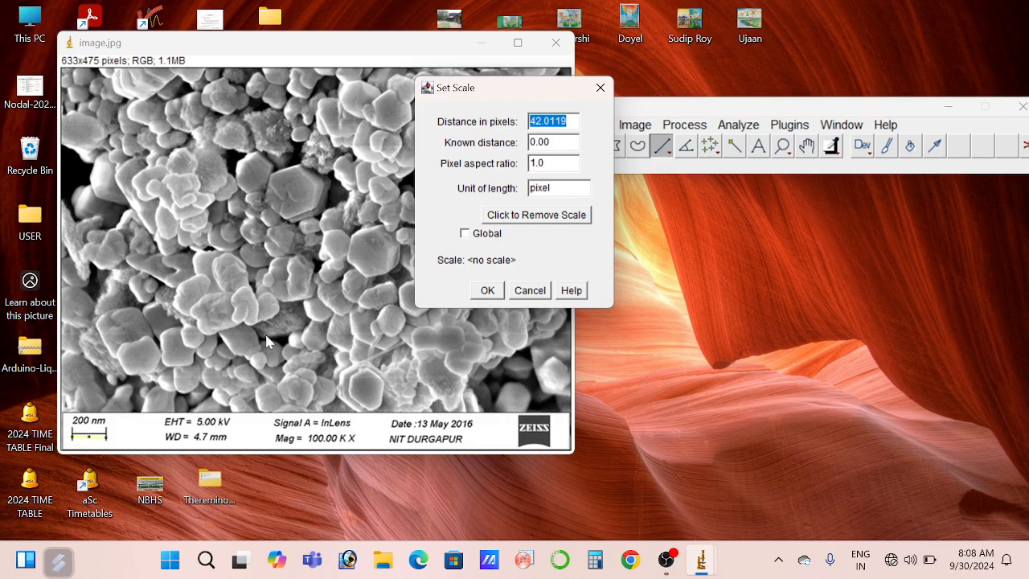
key("Tab")
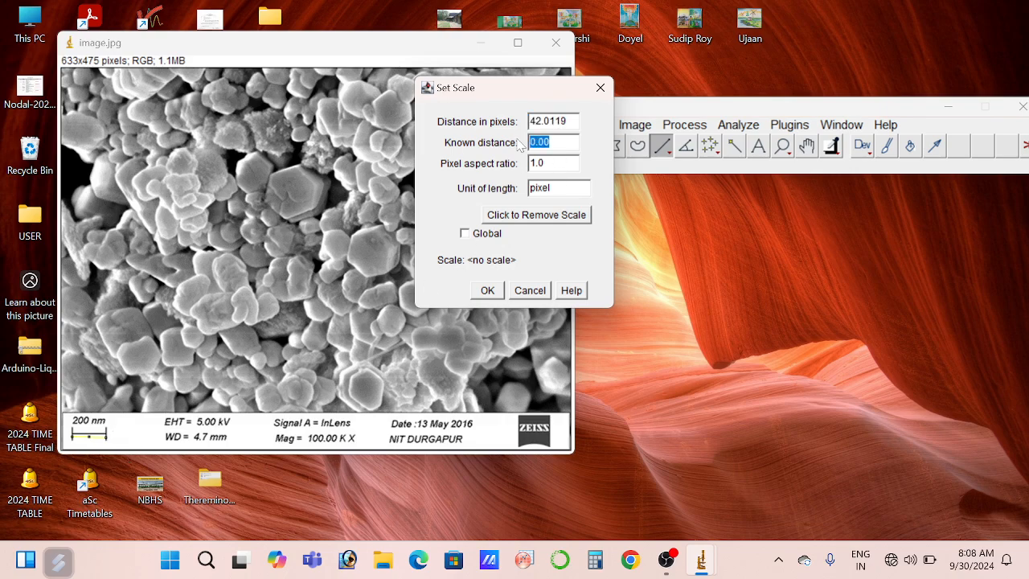
type("200")
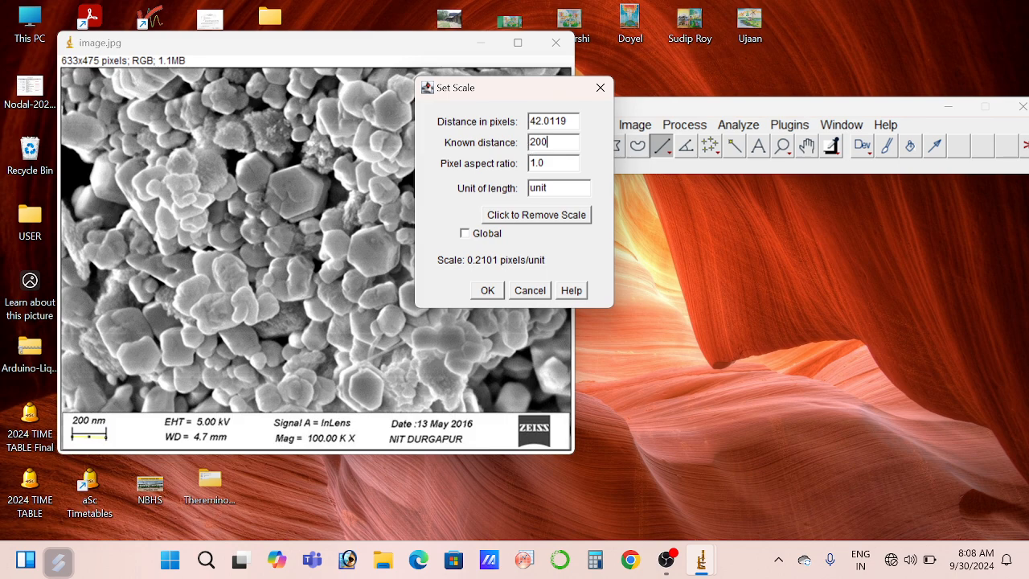
key("Tab")
key("Tab")
type("nm")
left_click(492, 291)
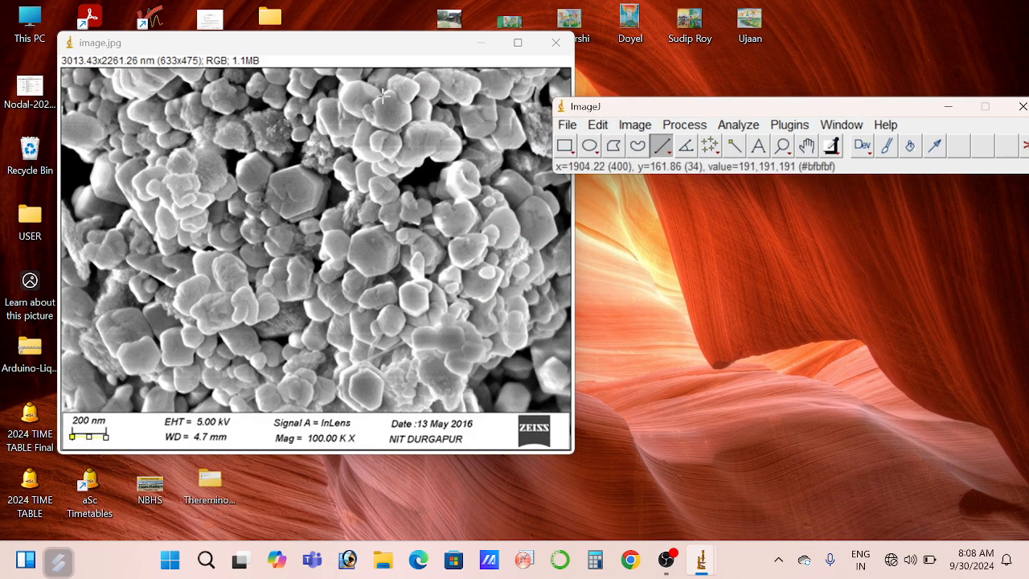
Step: Measure a line across the hexagonal grain near the image's top centre and bring the Length column of the Results table beside the image into view
left_click_drag(383, 94, 402, 125)
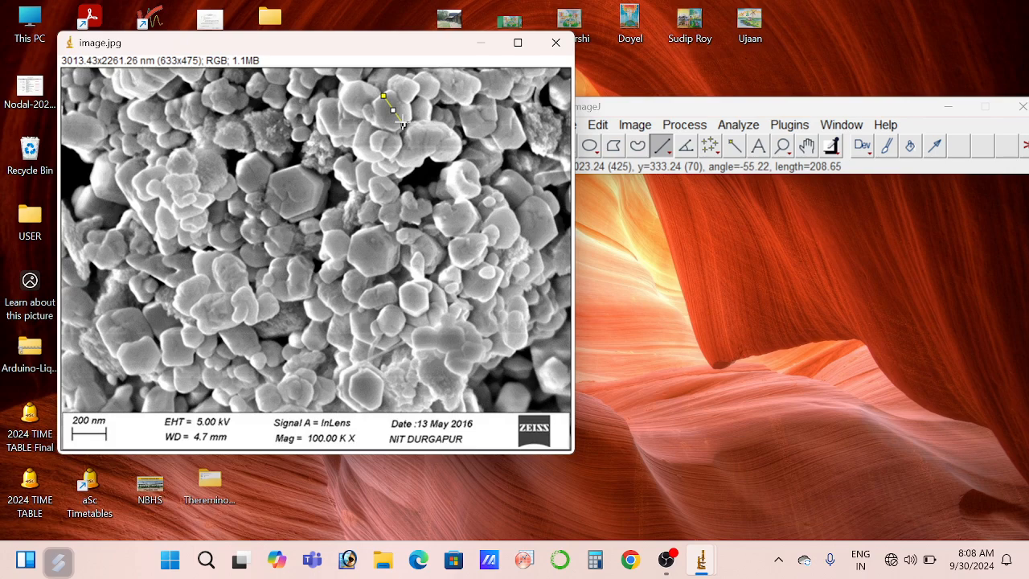
key("ctrl+m")
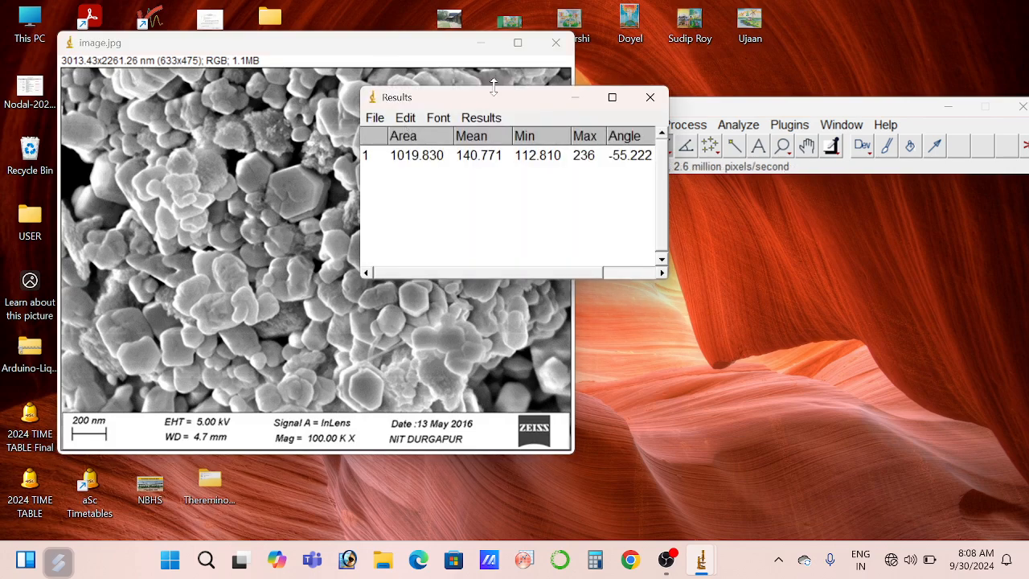
left_click_drag(492, 98, 749, 131)
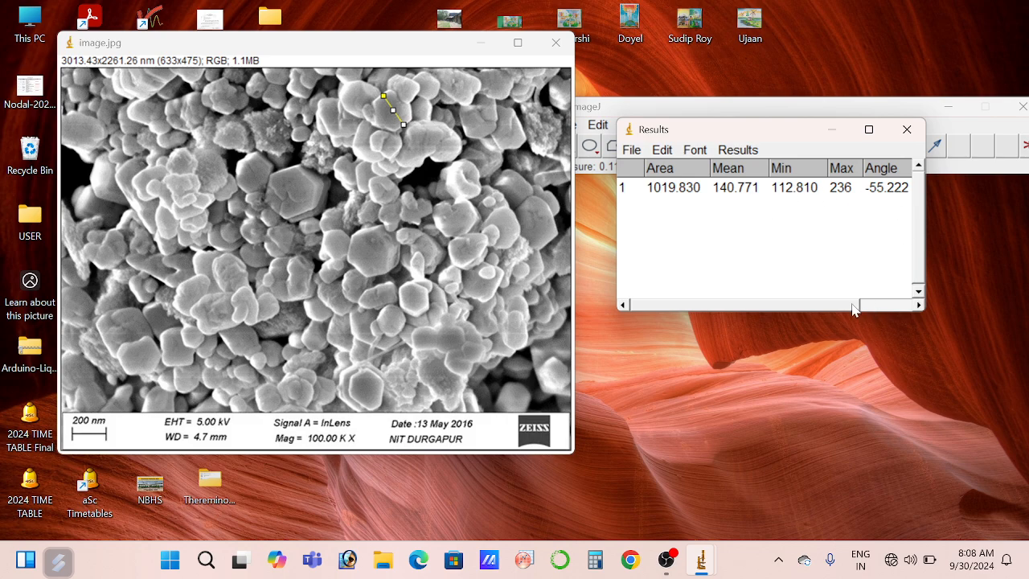
left_click_drag(857, 309, 911, 310)
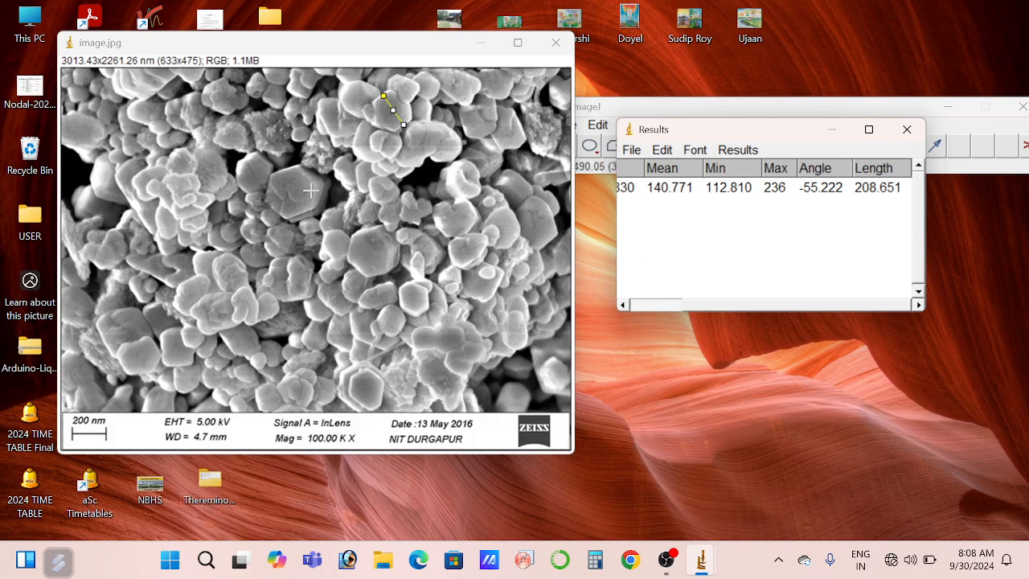
Step: Measure lines across the large hexagonal grain in the upper middle, its smaller neighbour to the left, and the large grain near the image's right edge
left_click_drag(282, 170, 299, 217)
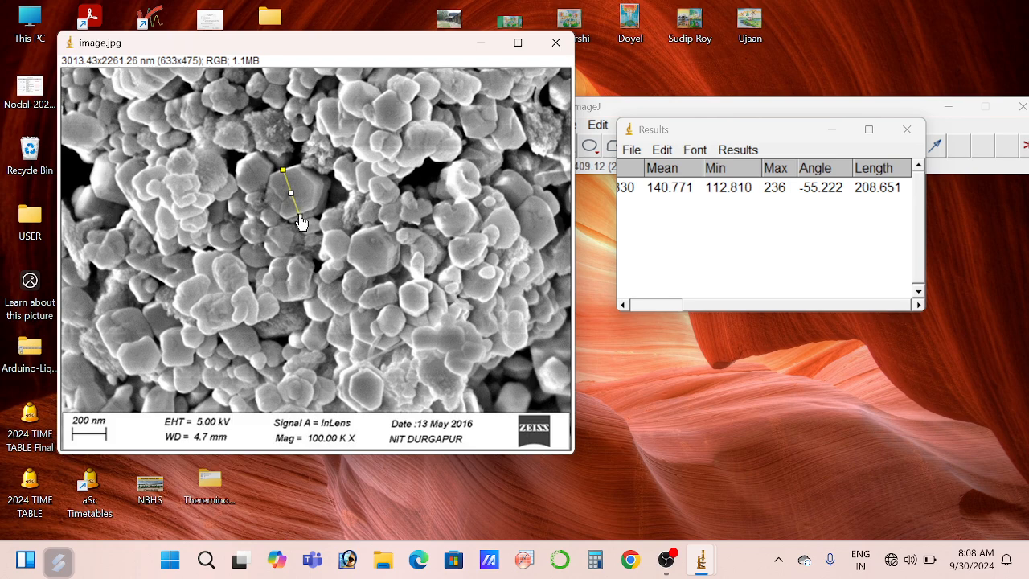
key("ctrl+m")
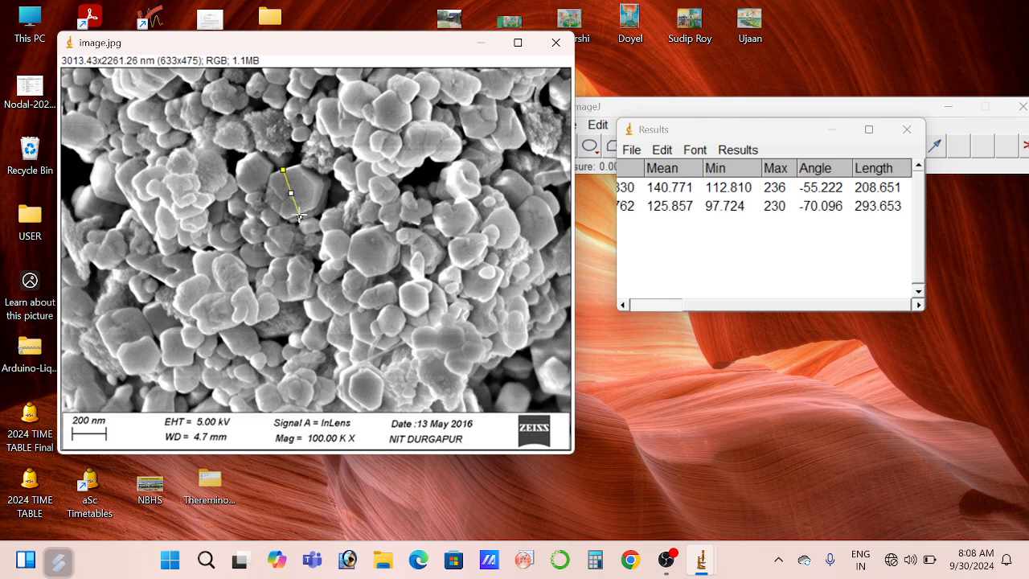
left_click_drag(246, 154, 252, 194)
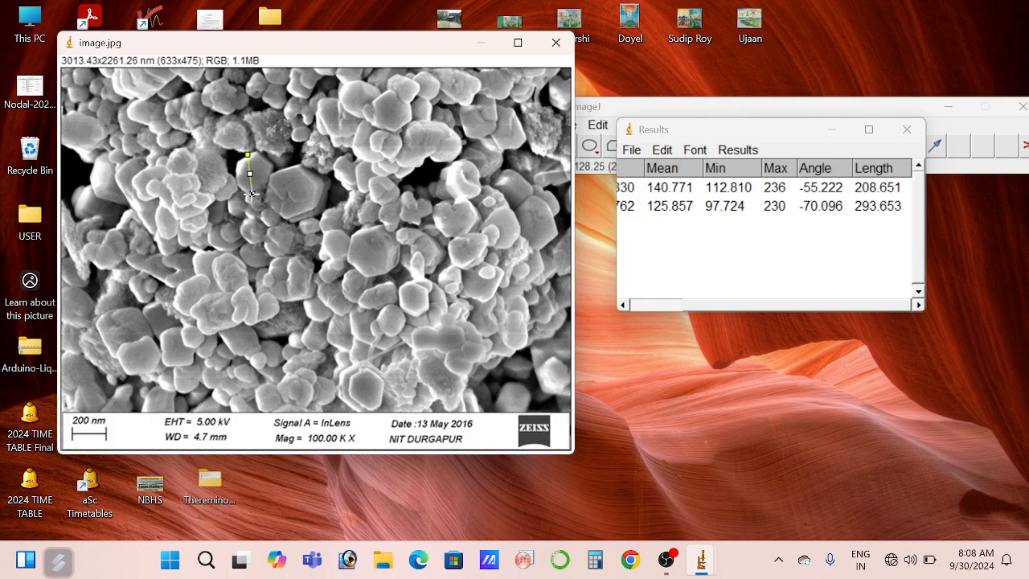
key("ctrl+m")
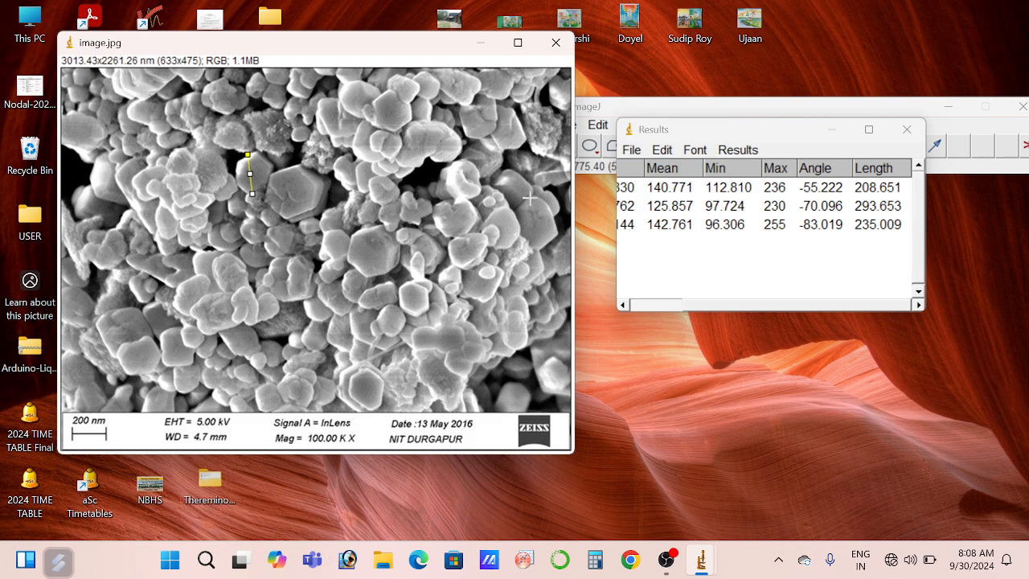
left_click_drag(531, 198, 538, 248)
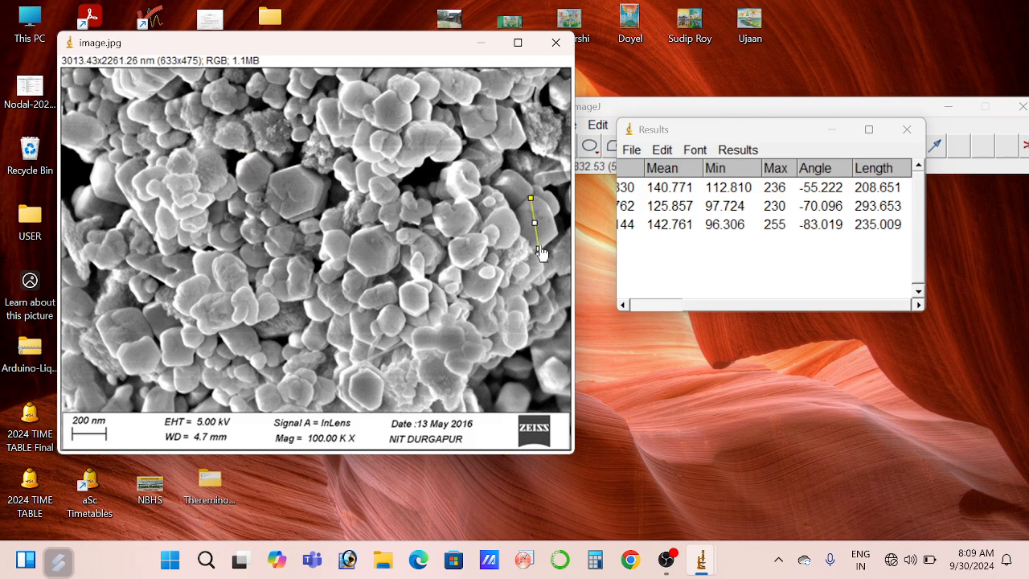
key("ctrl+m")
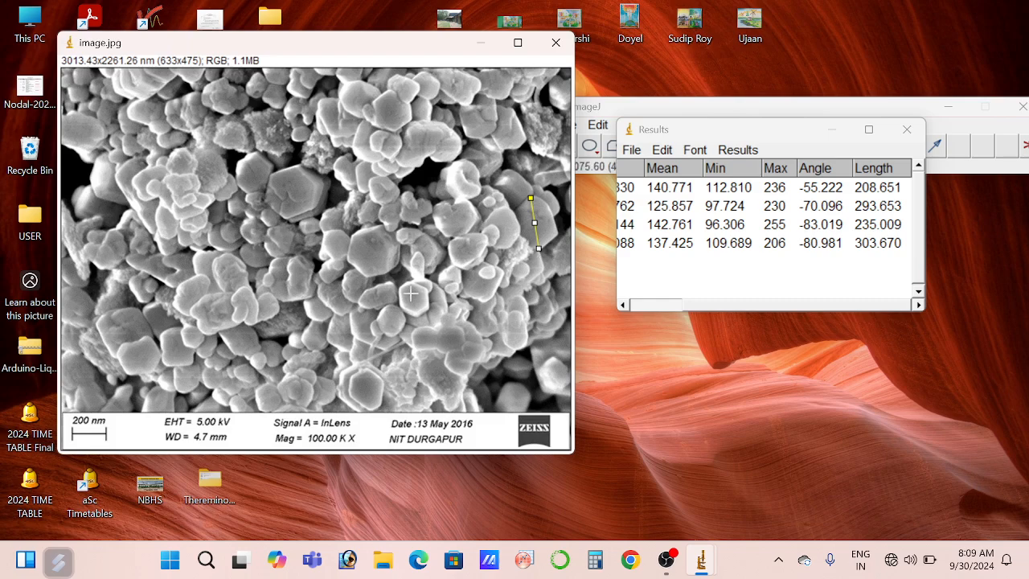
Step: Measure lines across the bright hexagonal grain right of the lower centre, the round grain just below it, and the grain cluster further down to the right
mouse_move(405, 287)
left_mouse_down()
mouse_move(422, 314)
mouse_move(391, 323)
mouse_move(392, 336)
left_mouse_up()
key("ctrl+m")
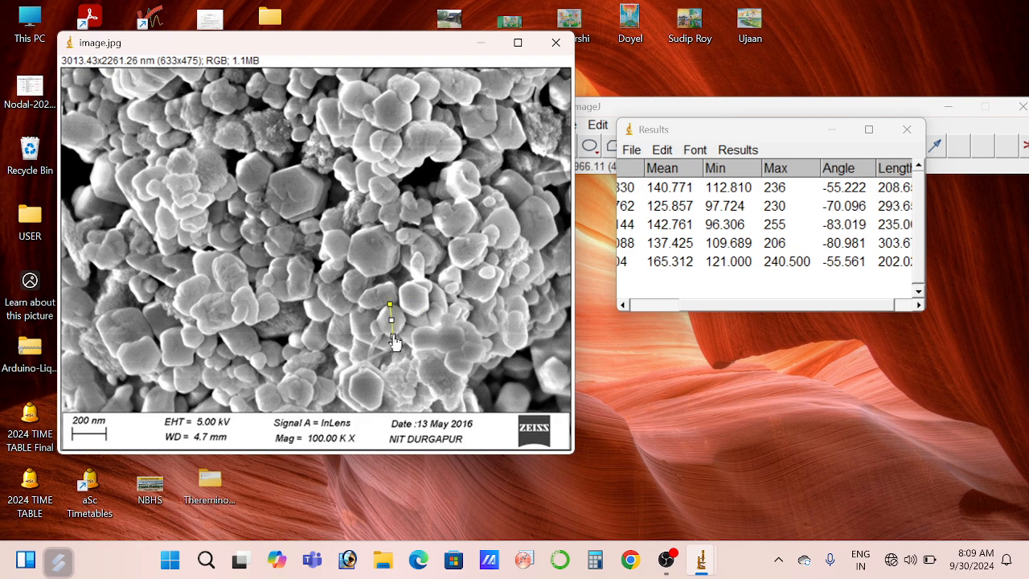
key("ctrl+m")
left_click_drag(448, 326, 450, 350)
key("ctrl+m")
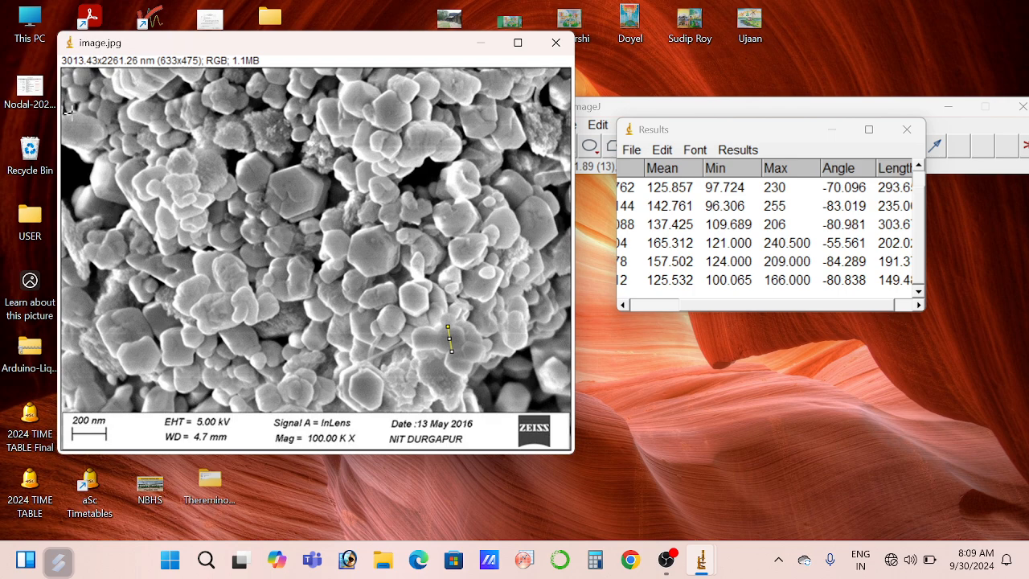
Step: Measure lines across the grain at the image's upper left edge and the blocky grain in its lower left area
left_click_drag(71, 112, 78, 130)
key("ctrl+m")
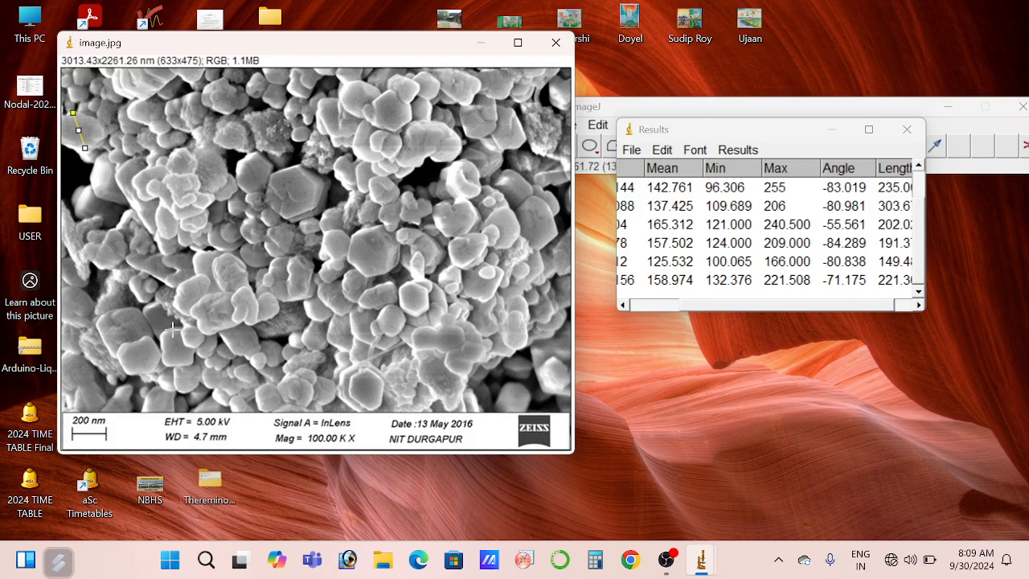
left_click_drag(172, 330, 176, 366)
key("ctrl+m")
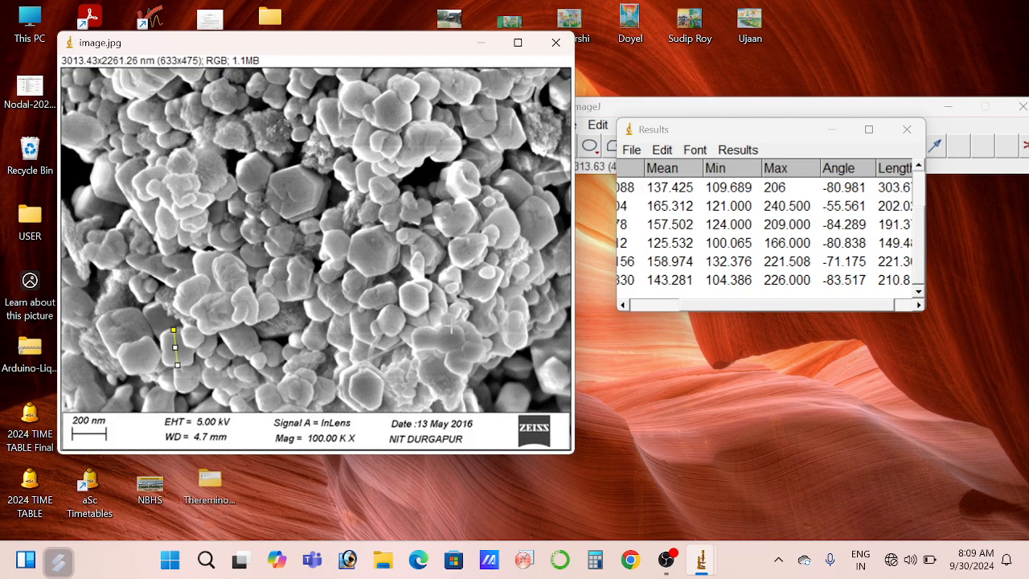
Step: Record repeat line measurements of the lower right cluster grain, the bright hexagonal grain, and the round grain below it
left_click_drag(451, 325, 452, 349)
key("ctrl+m")
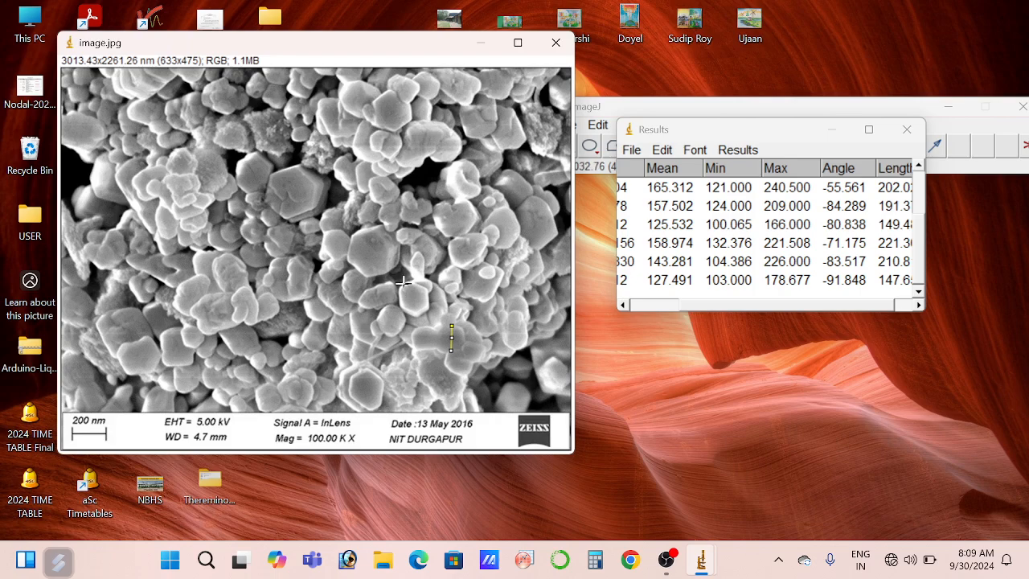
left_click_drag(404, 283, 421, 309)
key("ctrl+m")
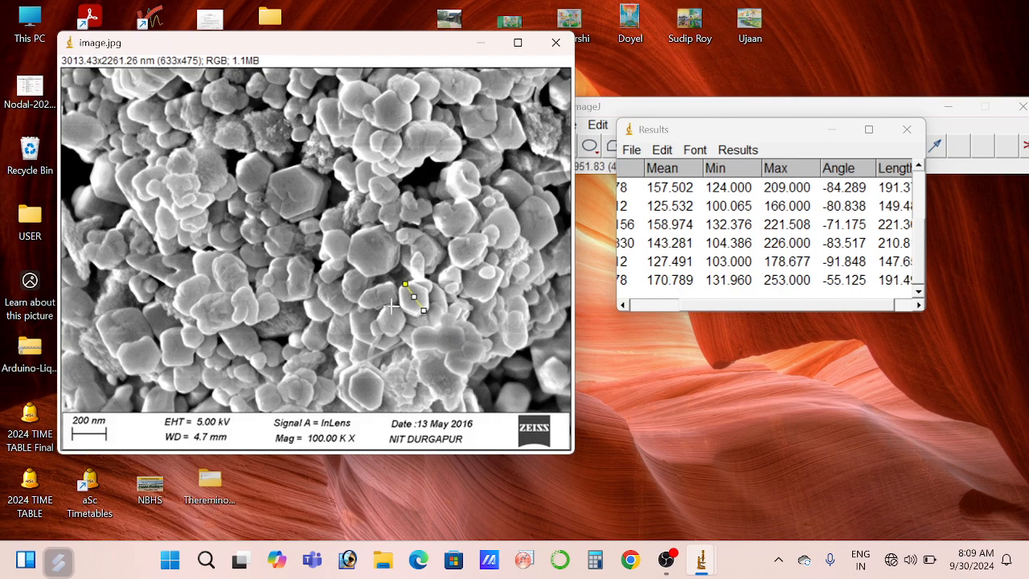
left_click_drag(391, 304, 391, 338)
key("ctrl+m")
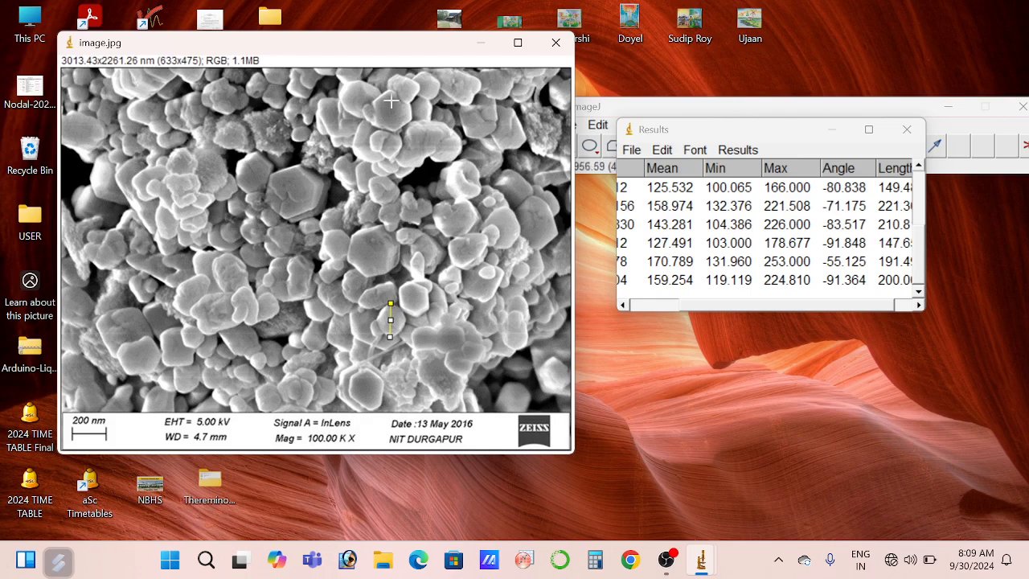
Step: Measure lines across the top grain just left of the first measured hexagonal grain and the grain at the image's lower edge, left of centre
left_click_drag(355, 79, 362, 120)
key("ctrl+m")
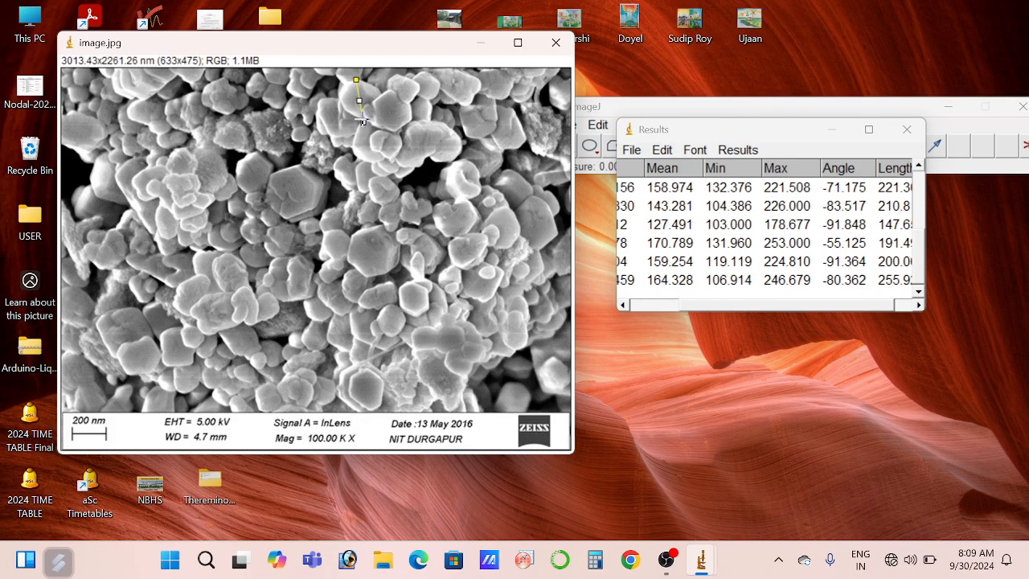
left_click_drag(262, 380, 270, 412)
key("ctrl+m")
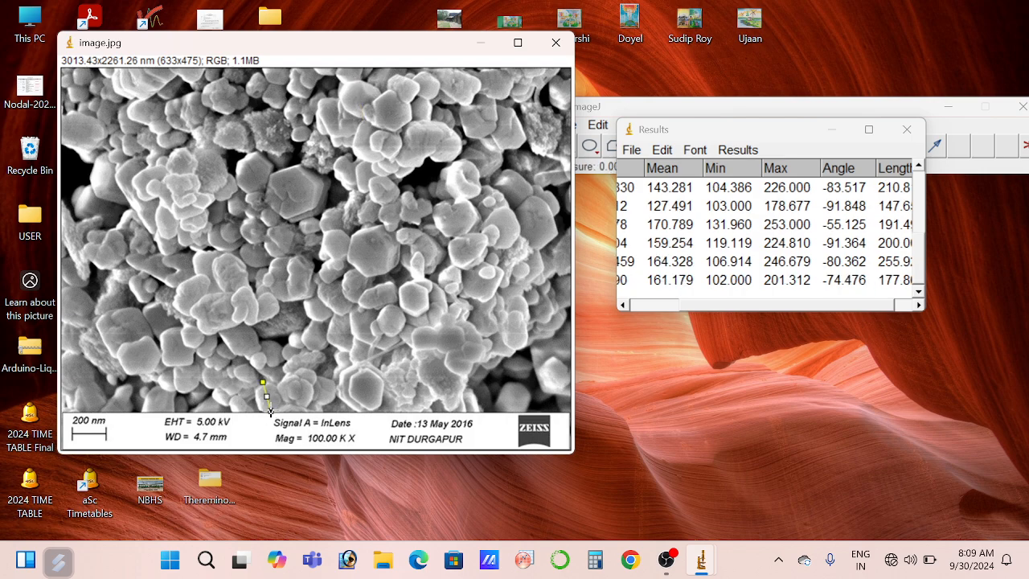
Step: Measure the blocky lower left grain again with a new line, plus the small grain in the image's upper left area
left_click_drag(171, 330, 177, 347)
key("ctrl+m")
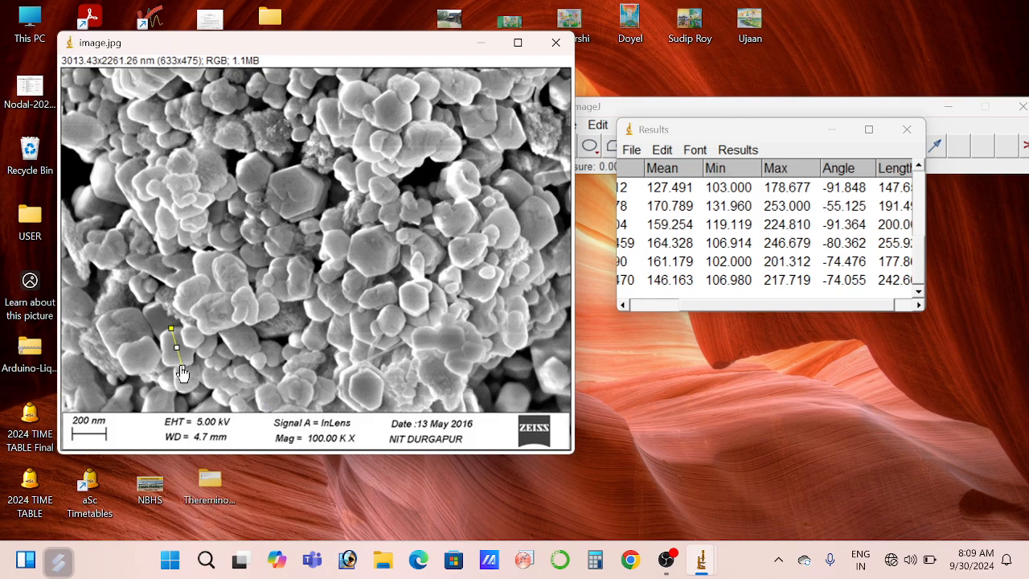
left_click_drag(137, 99, 153, 120)
key("ctrl+m")
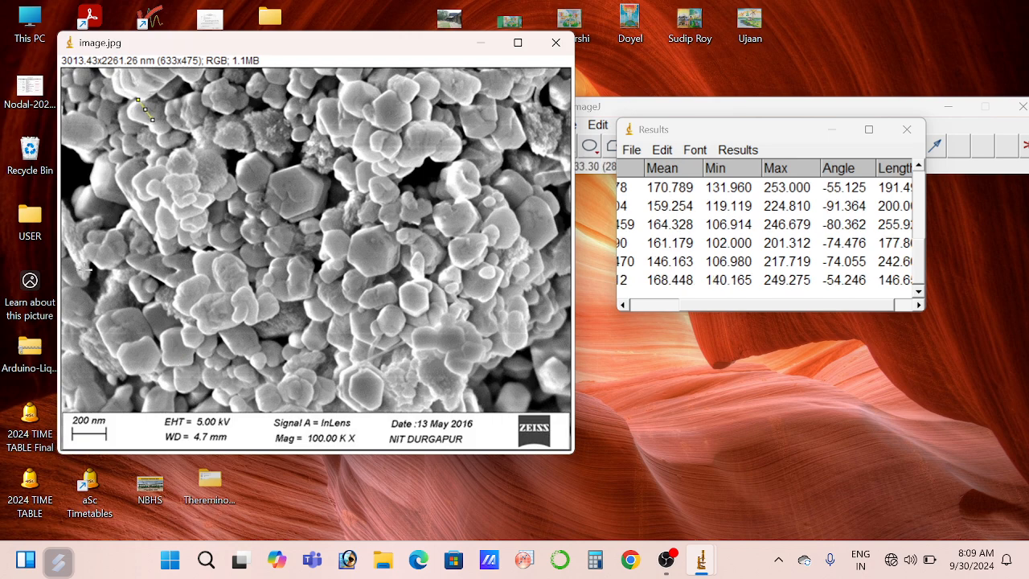
Step: Measure lines across the grain at the image's upper left edge and the grain at its top edge near the centre
left_click_drag(73, 109, 79, 145)
key("ctrl+m")
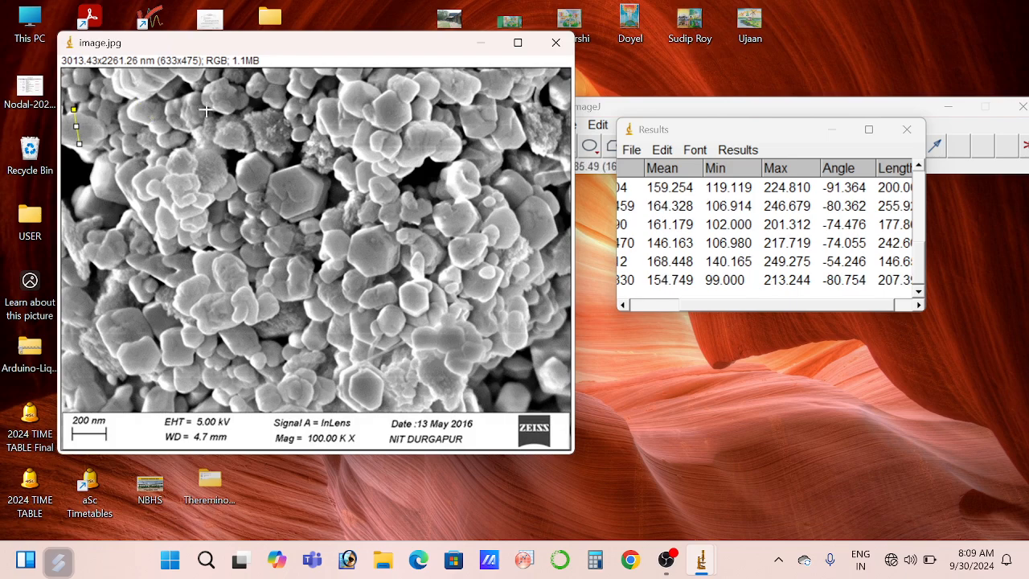
left_click_drag(366, 76, 354, 118)
key("ctrl+m")
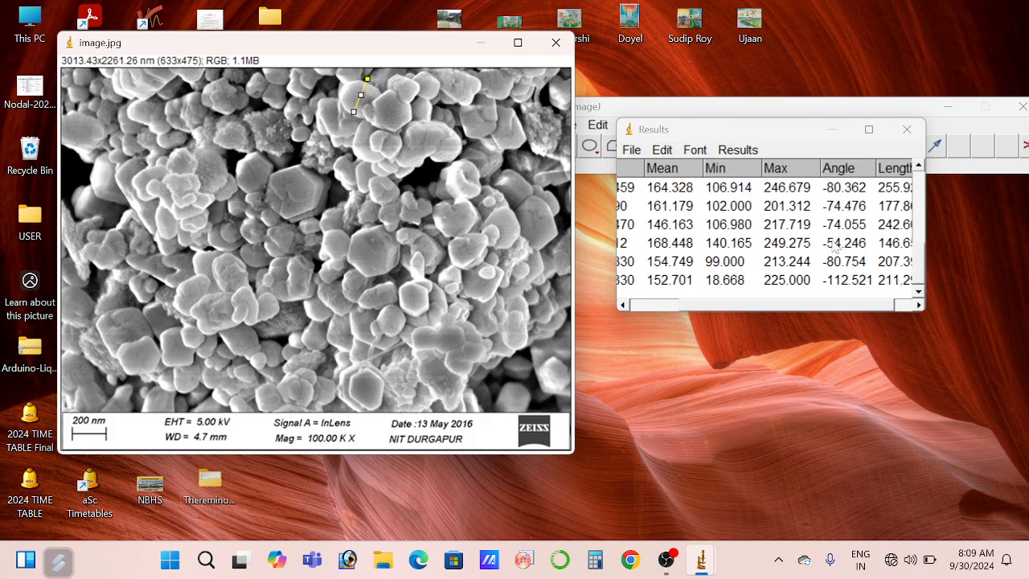
Step: Copy all rows of the Results table, switch to OriginPro, paste them into Book1 from column A, row 1, and maximize the worksheet
left_click(868, 129)
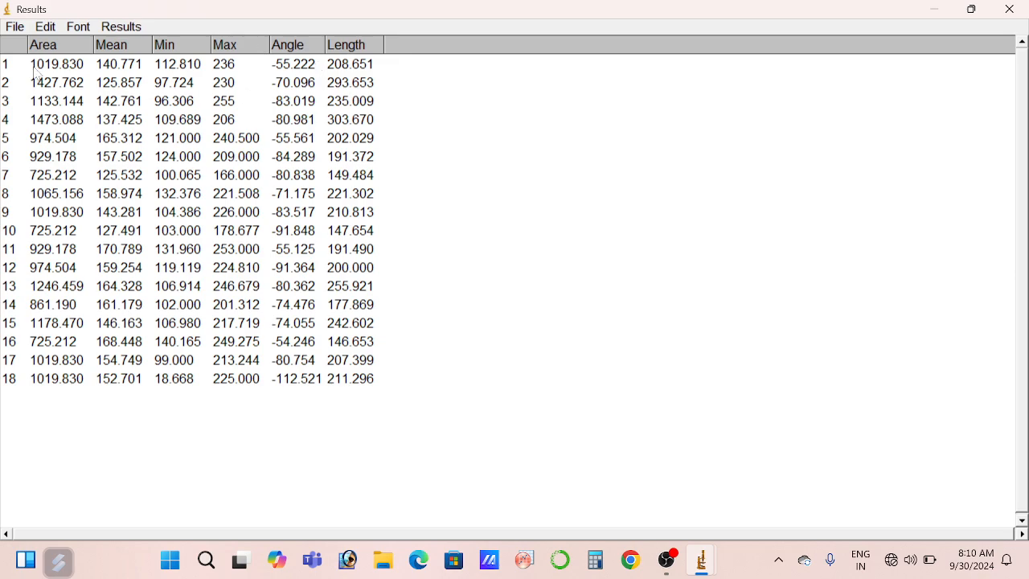
left_click_drag(42, 72, 352, 381)
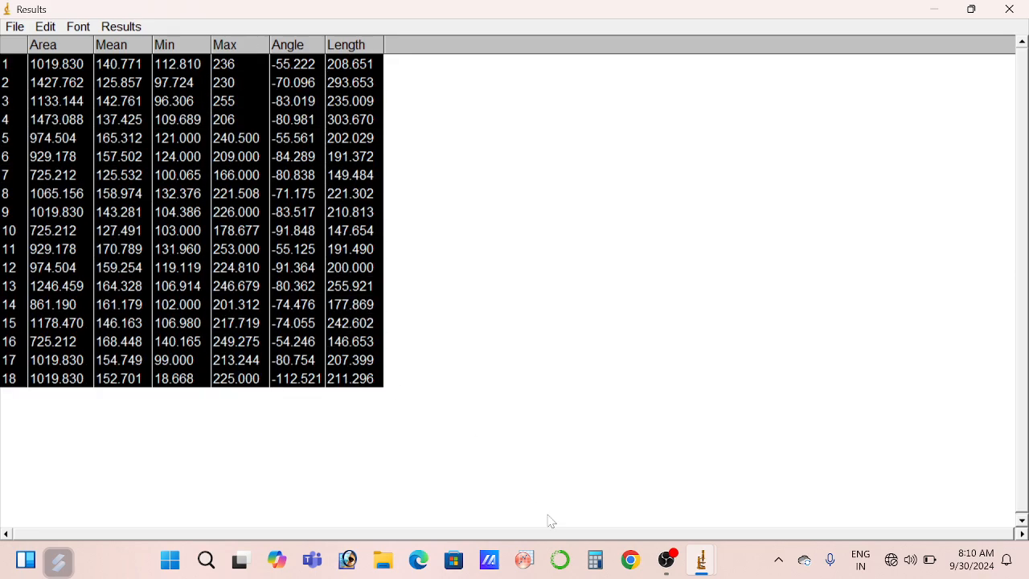
left_click(524, 560)
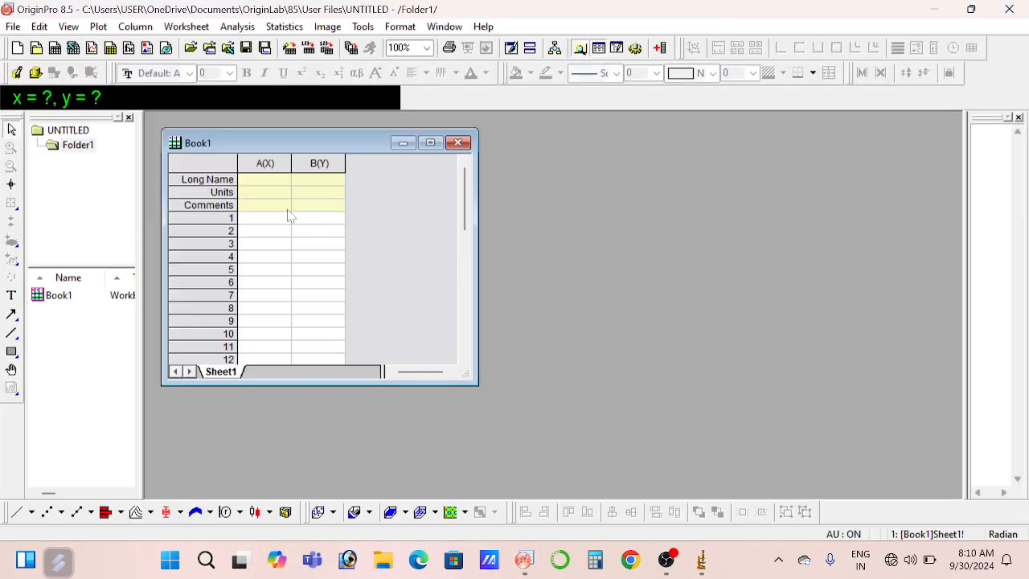
left_click(277, 221)
right_click(277, 221)
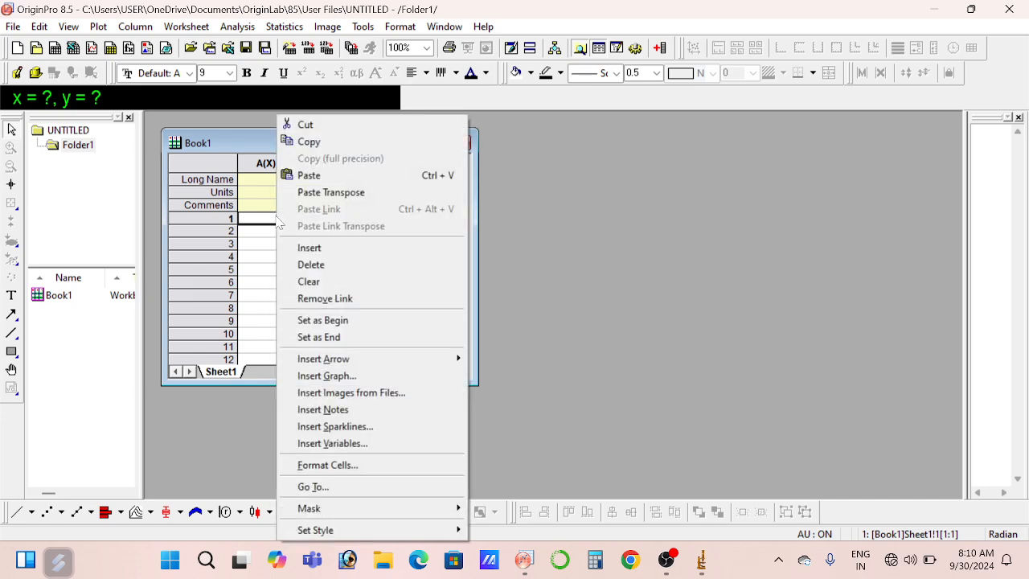
left_click(306, 172)
left_click(436, 147)
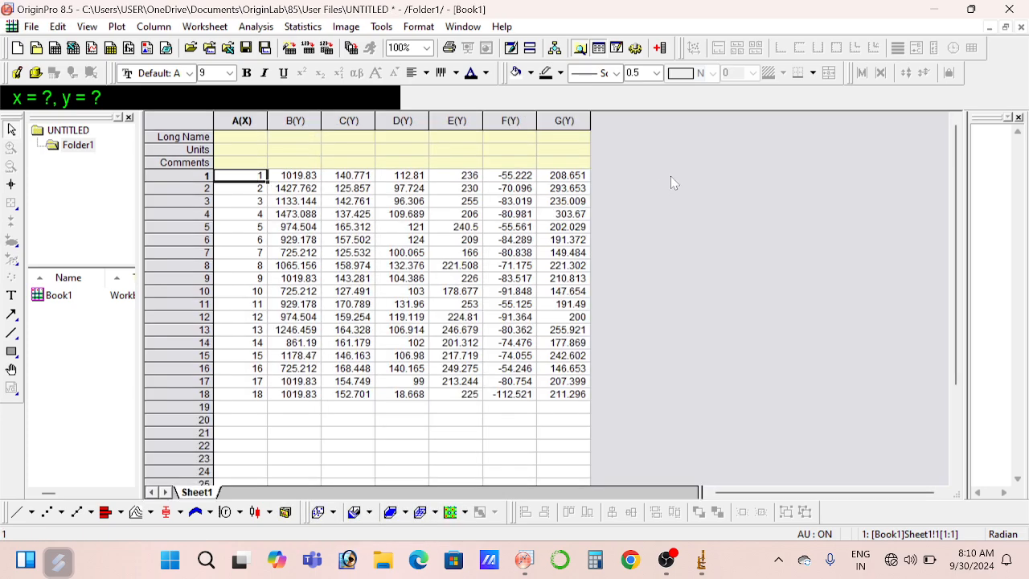
Step: Plot the length data in column G as a histogram
left_click(566, 119)
right_click(566, 119)
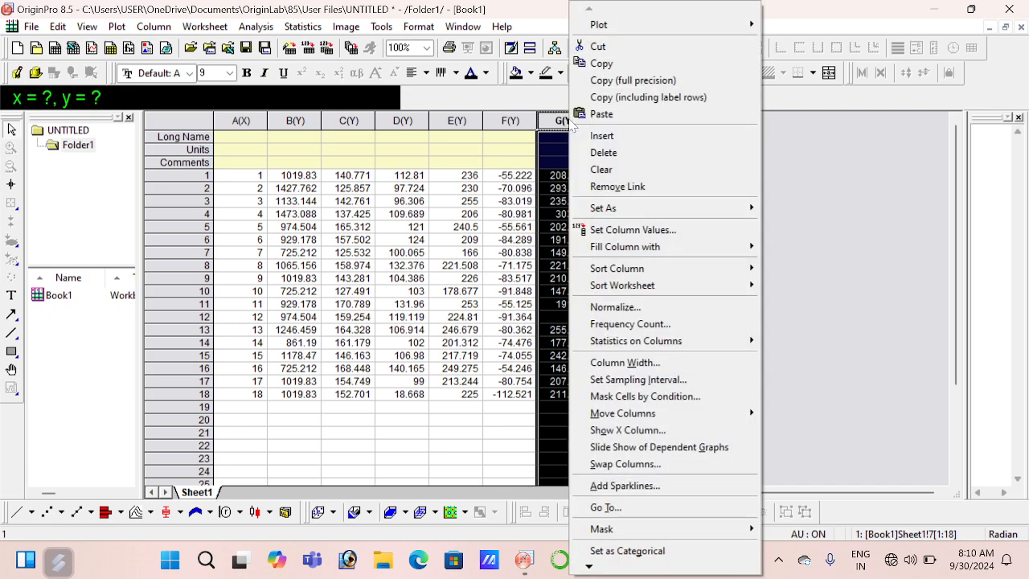
mouse_move(627, 24)
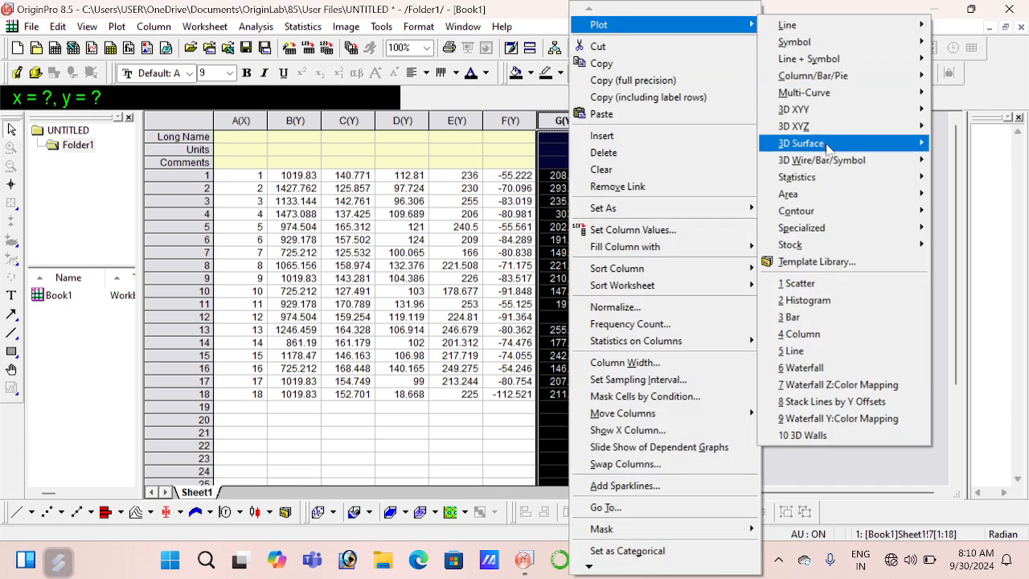
left_click(824, 306)
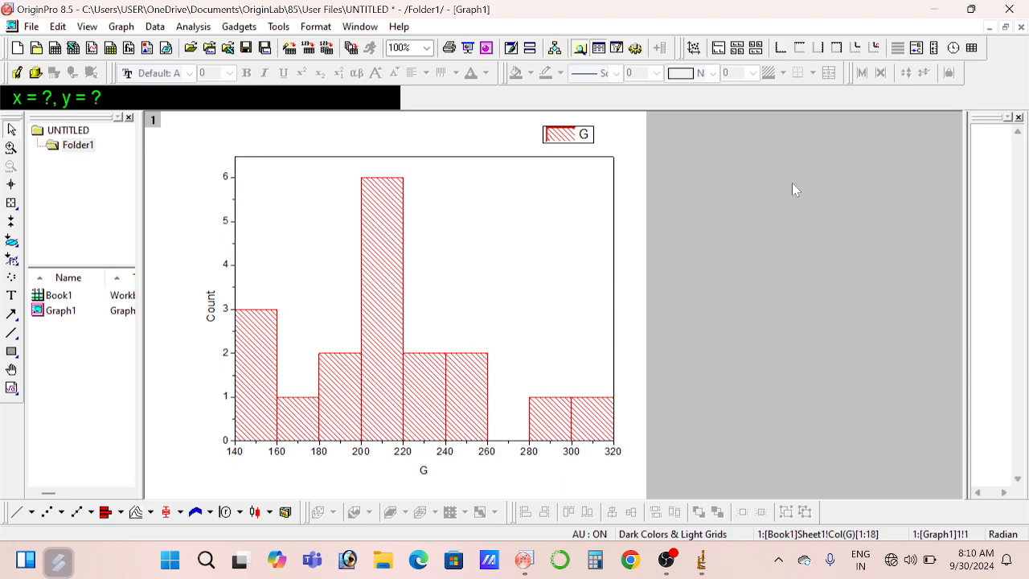
Step: Turn off automatic binning for the histogram and apply a bin size of 30
left_click(398, 374)
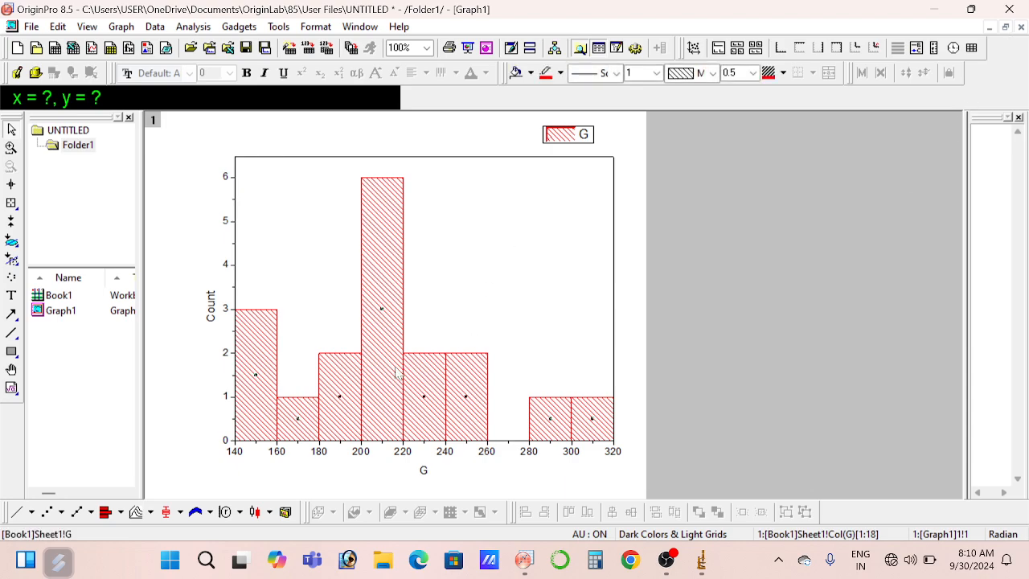
right_click(396, 374)
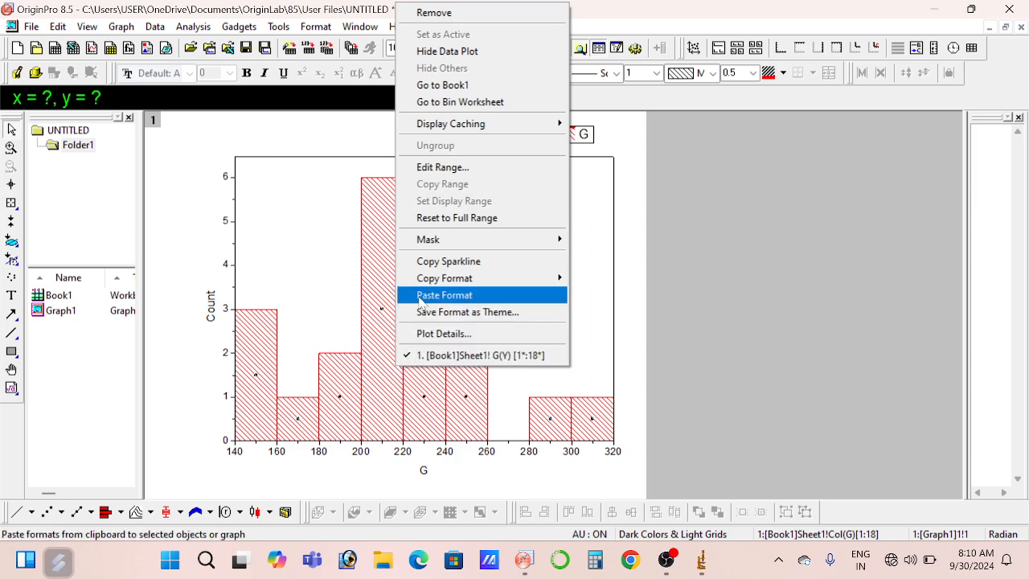
left_click(390, 246)
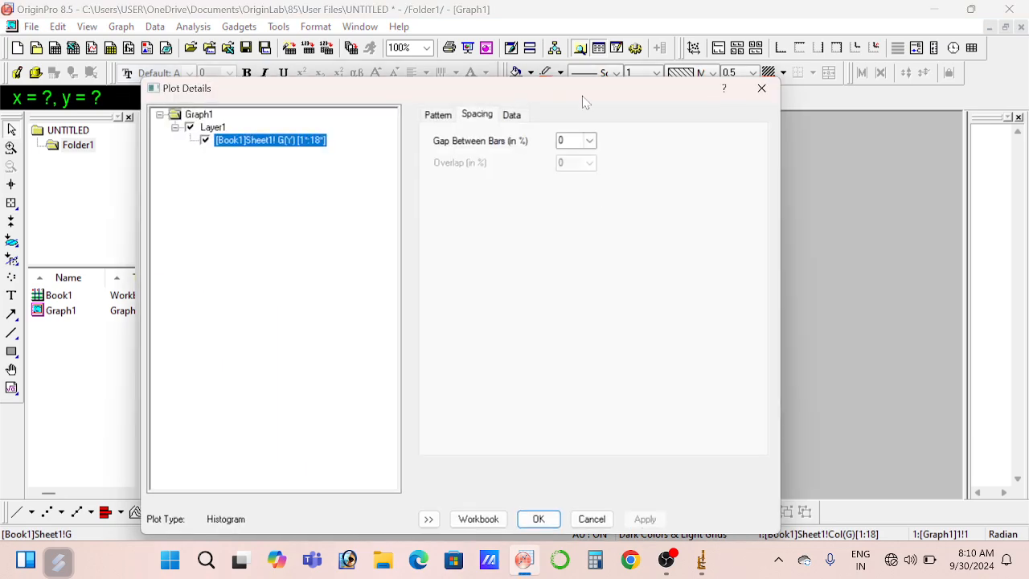
left_click_drag(584, 98, 868, 63)
left_click(805, 73)
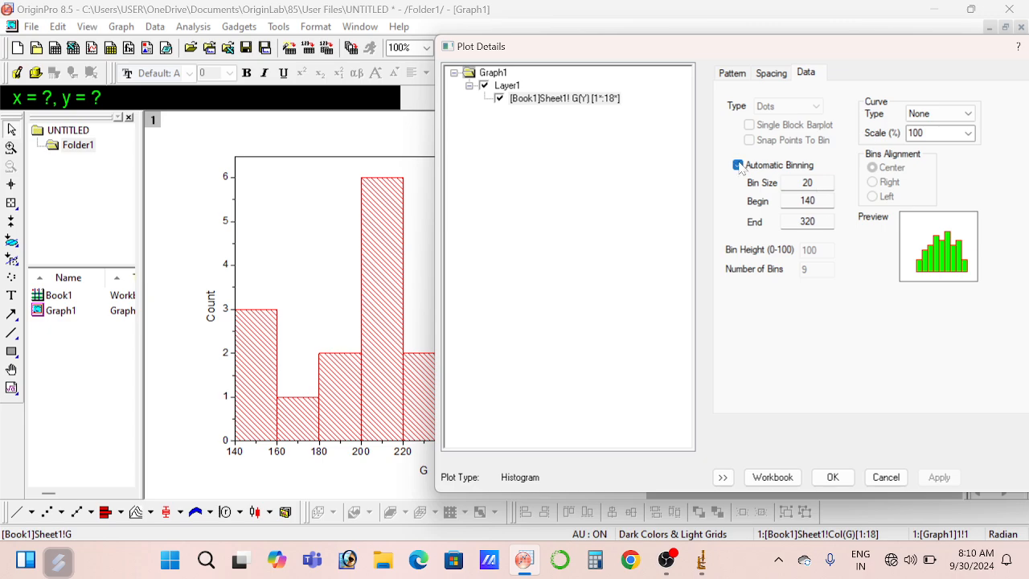
left_click(737, 165)
double_click(807, 182)
type("30")
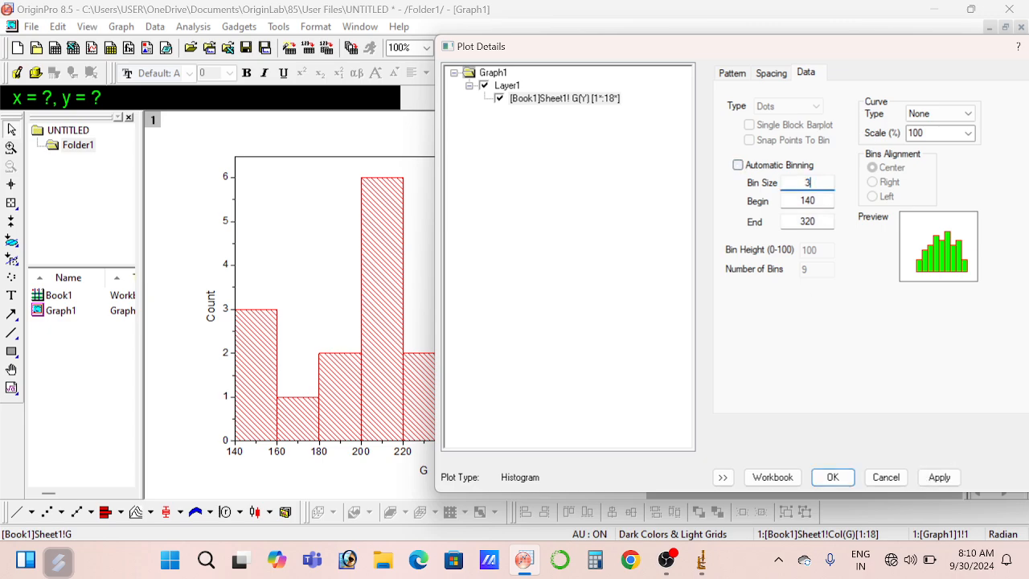
left_click(937, 477)
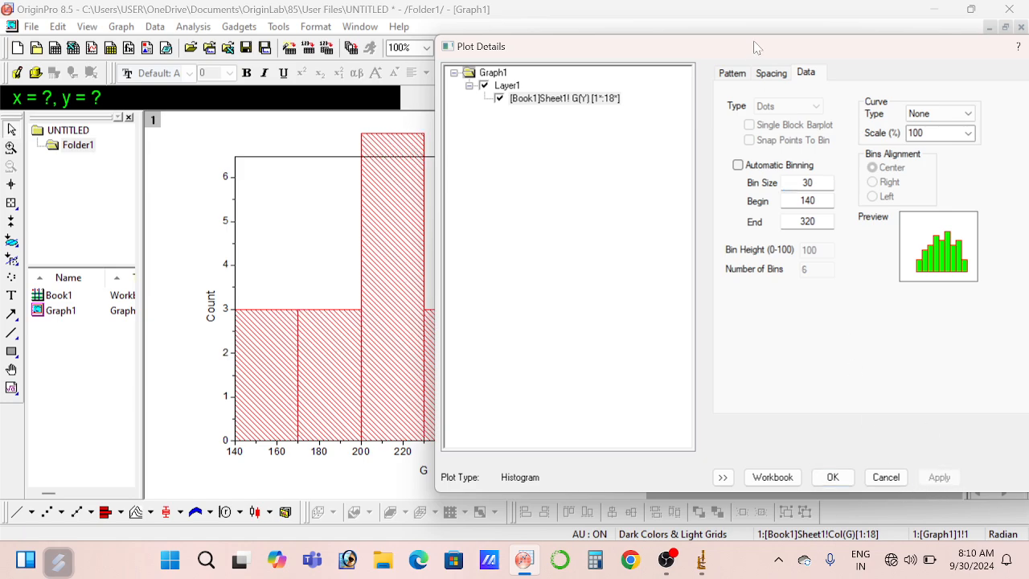
Step: Change the histogram's bin size to 40, apply it, and close the plot details
left_click_drag(658, 50, 722, 19)
double_click(873, 152)
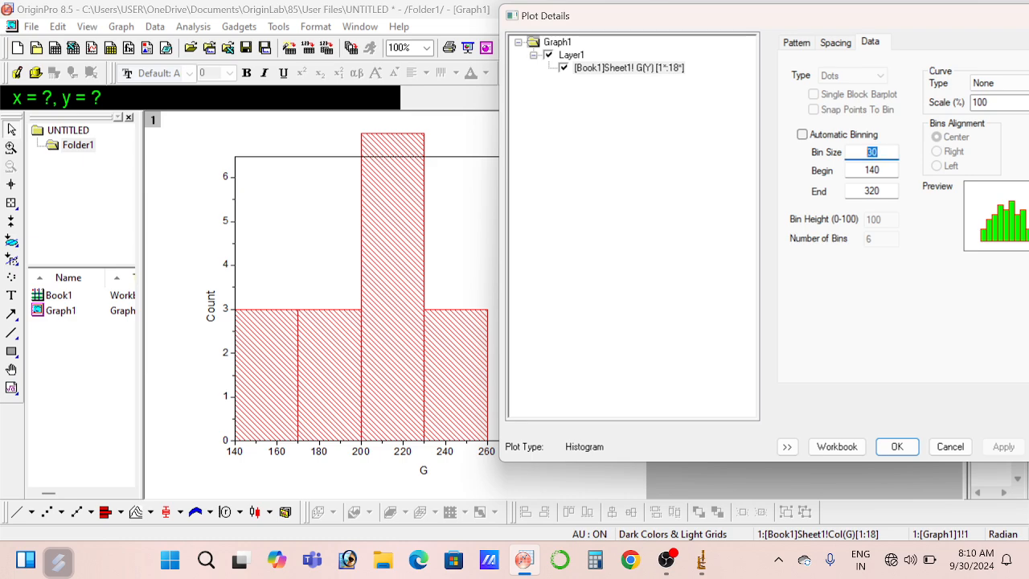
type("4")
left_click(1003, 446)
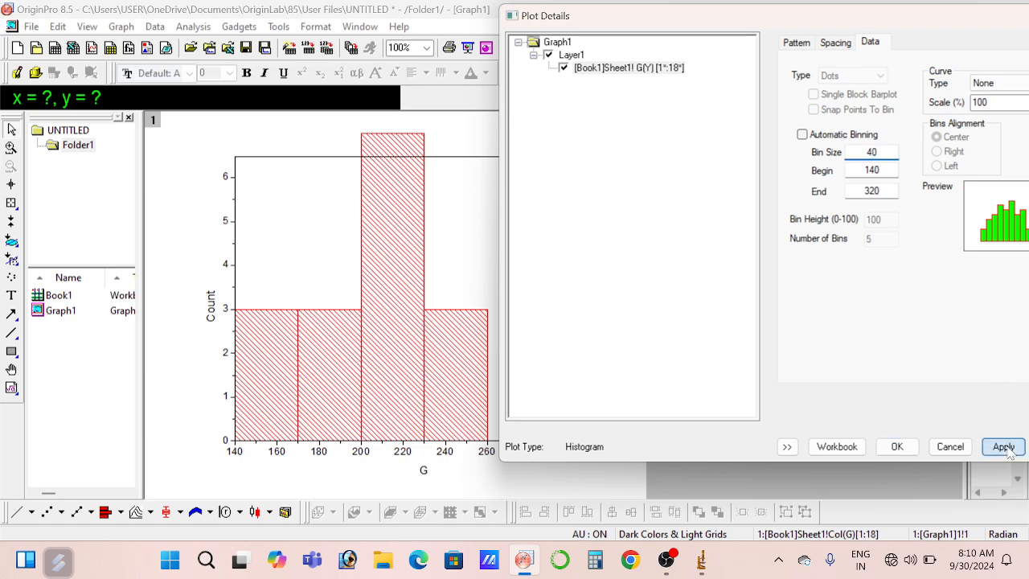
left_click_drag(847, 22, 672, 98)
left_click(944, 92)
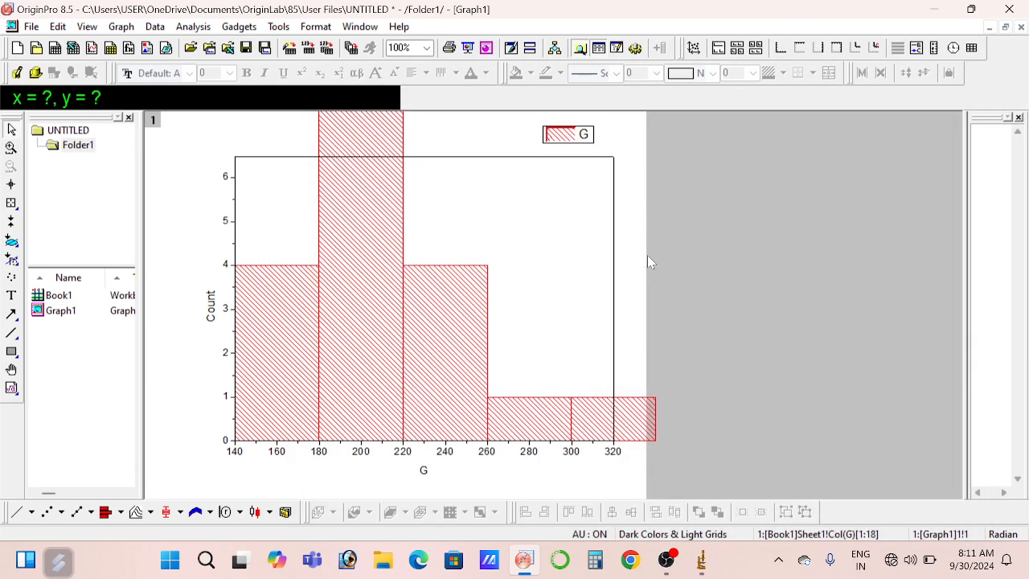
Step: Set the upper limit of the histogram's vertical Count axis to 10
double_click(228, 311)
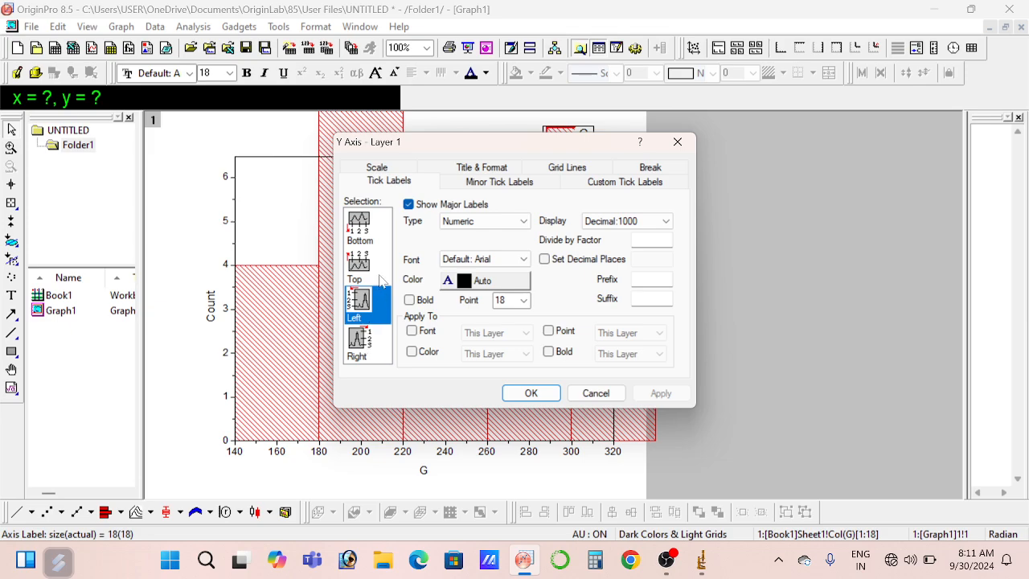
left_click(377, 168)
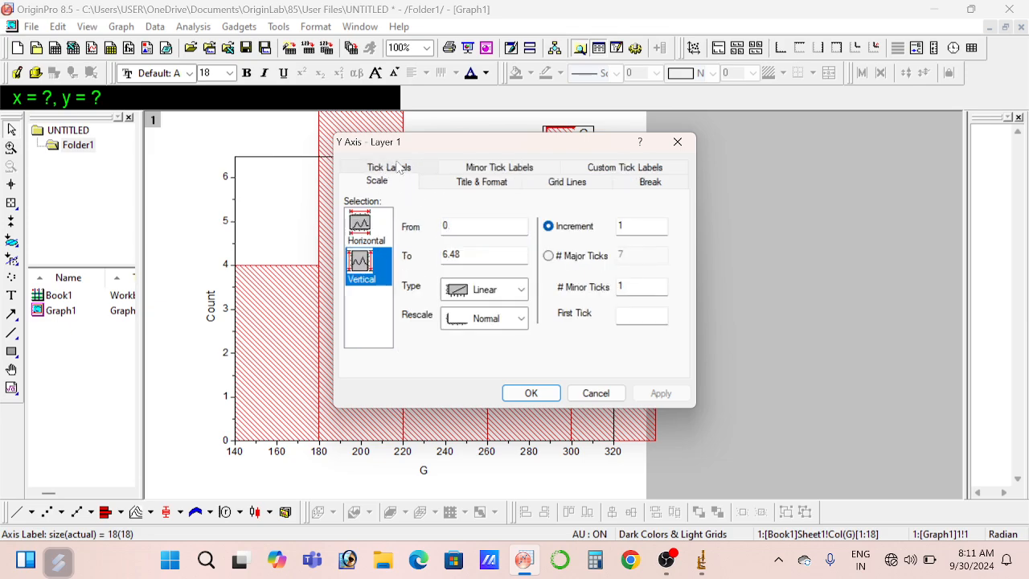
left_click(397, 169)
left_click(492, 185)
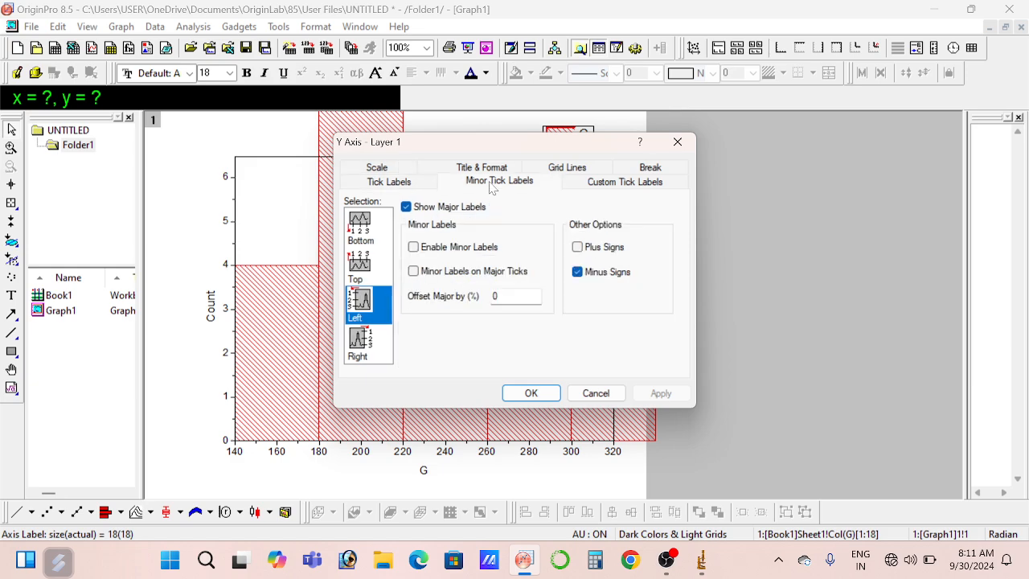
left_click(481, 169)
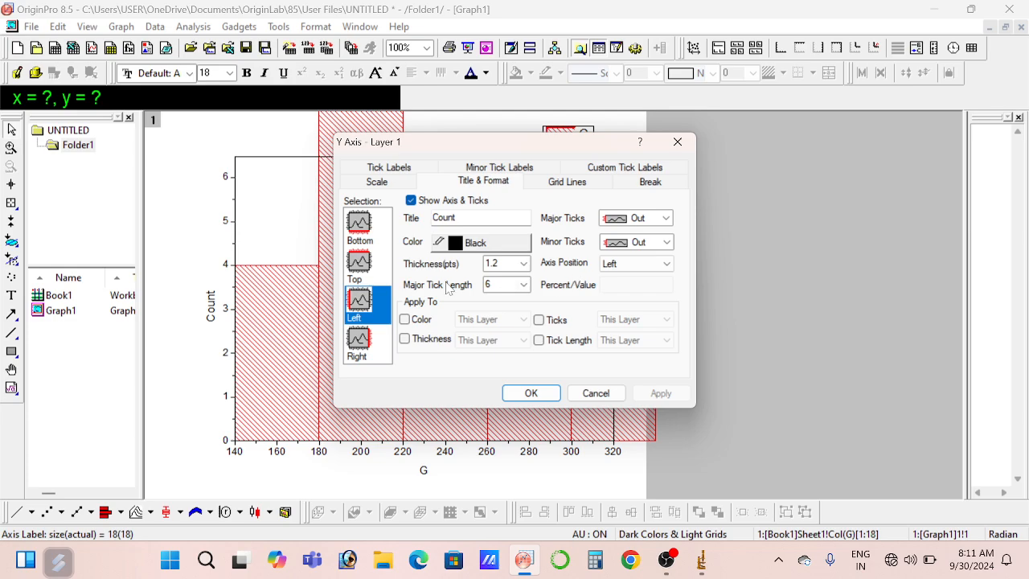
left_click(378, 183)
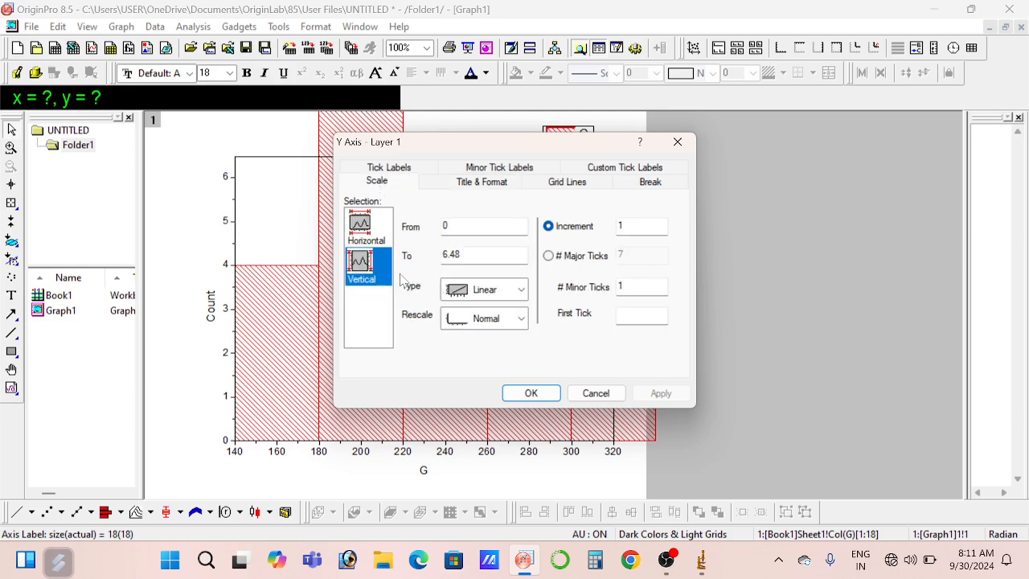
left_click_drag(461, 253, 444, 254)
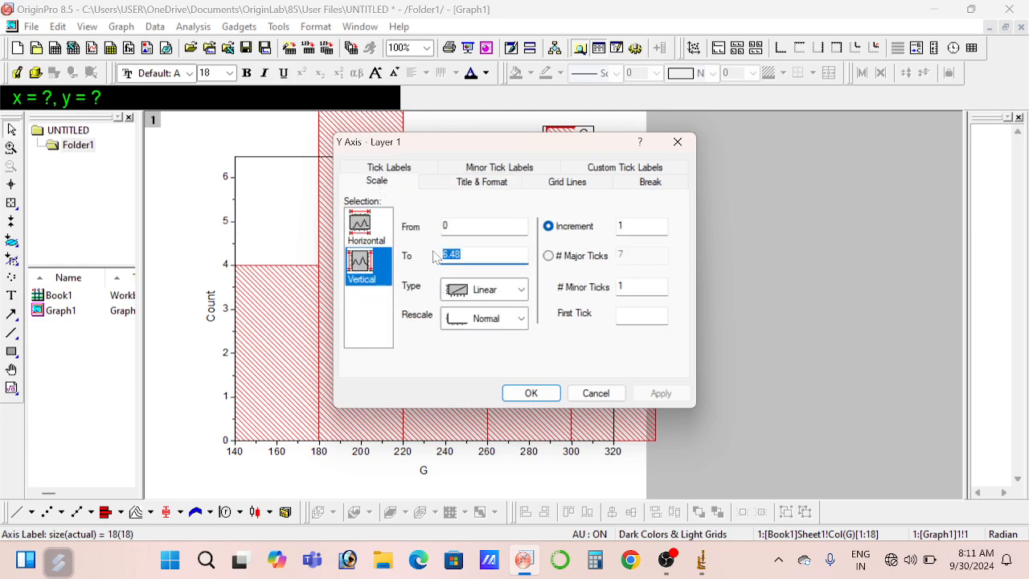
type("10")
left_click(673, 394)
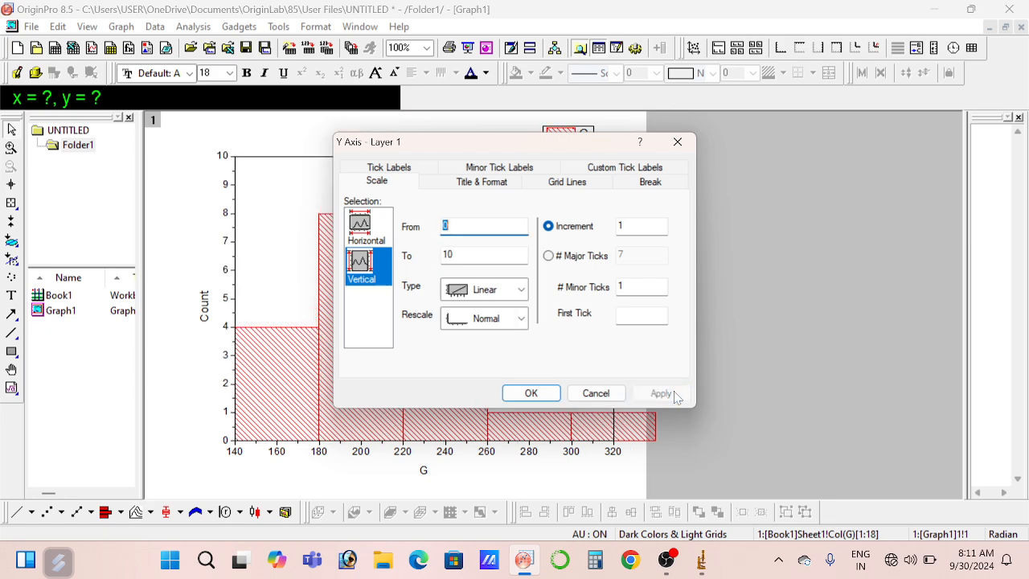
Step: Set the upper limit of the histogram's horizontal axis to 400 and accept the axis settings
left_click_drag(490, 142, 828, 141)
left_click(695, 229)
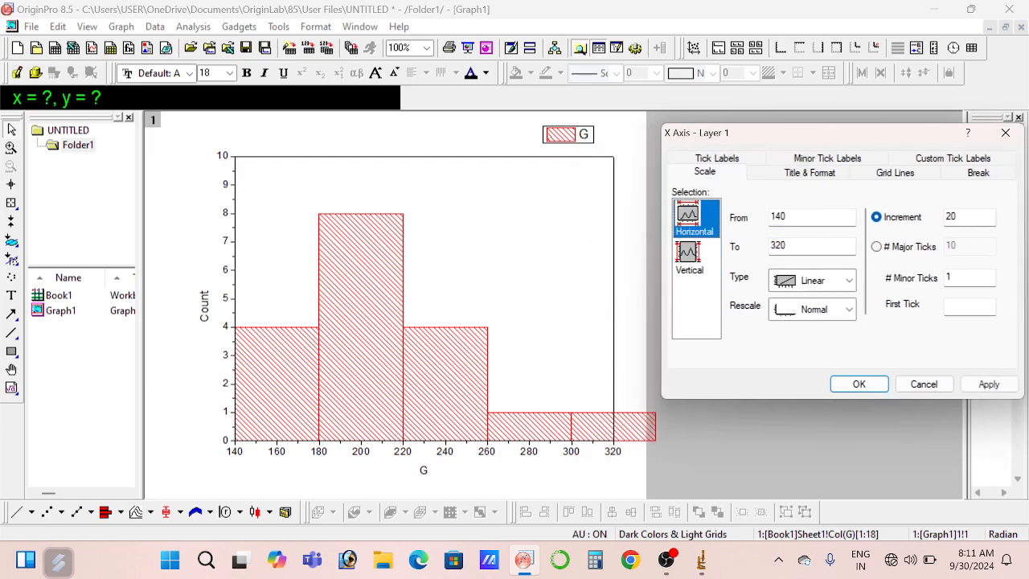
left_click_drag(844, 249, 760, 255)
type("400")
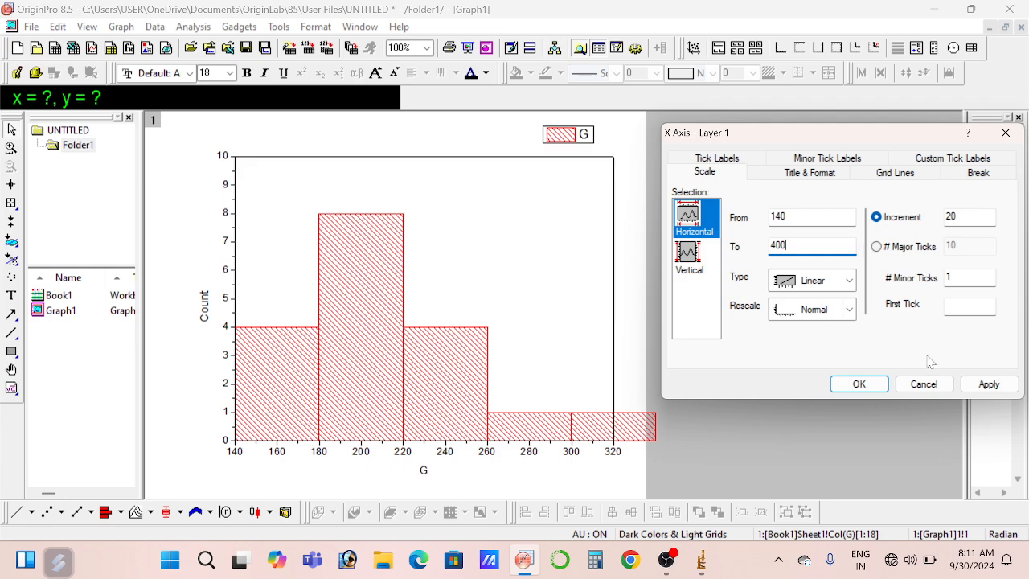
left_click(988, 383)
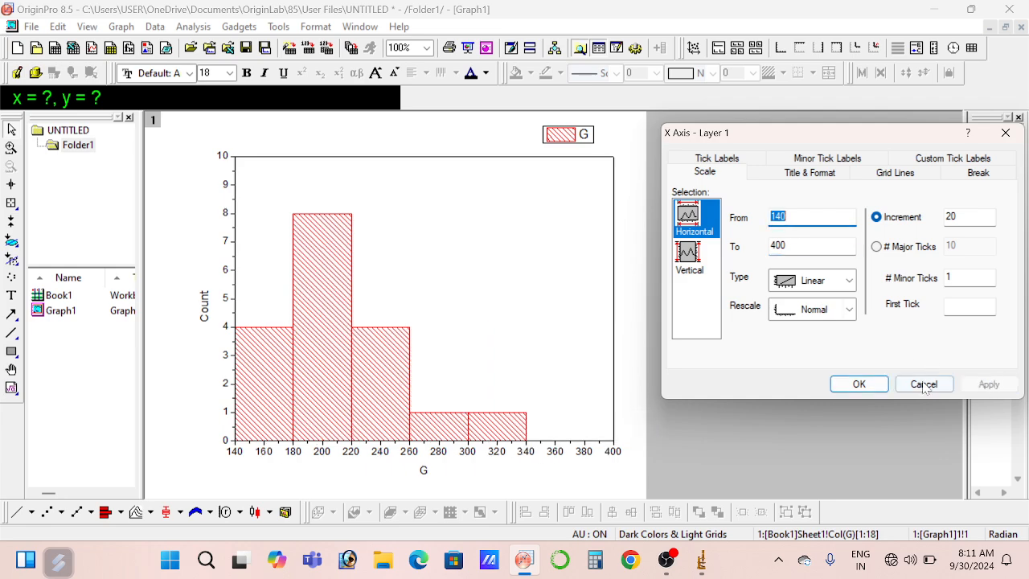
left_click(858, 384)
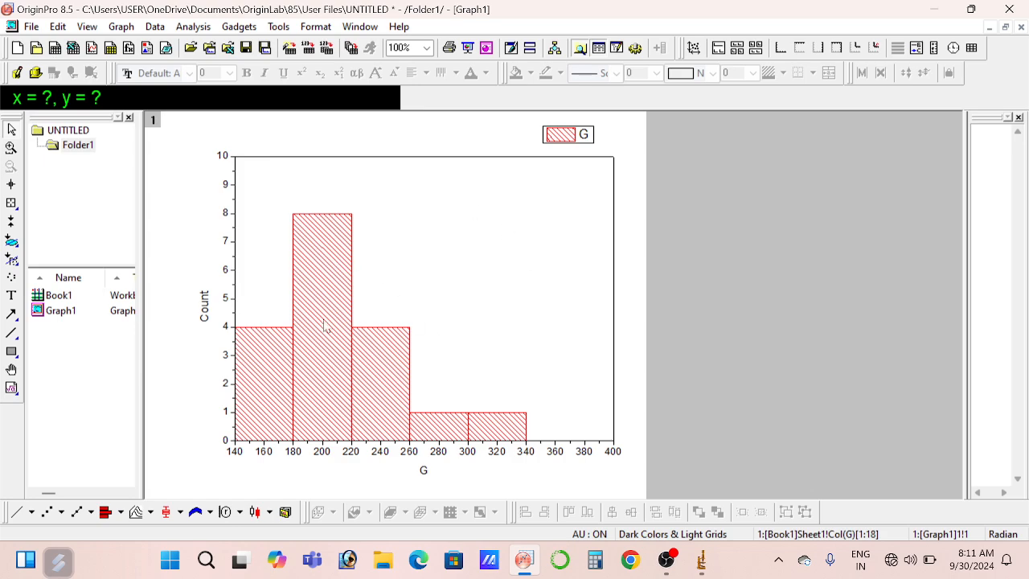
Step: Open the histogram's bin worksheet and plot its Counts column against Bin Centers as a scatter graph
left_click(320, 275)
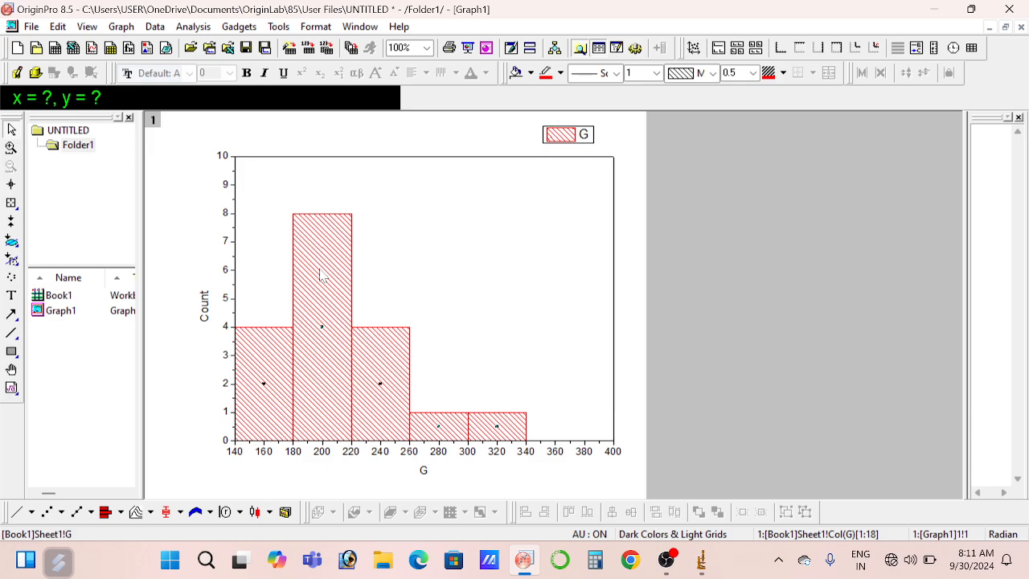
right_click(320, 275)
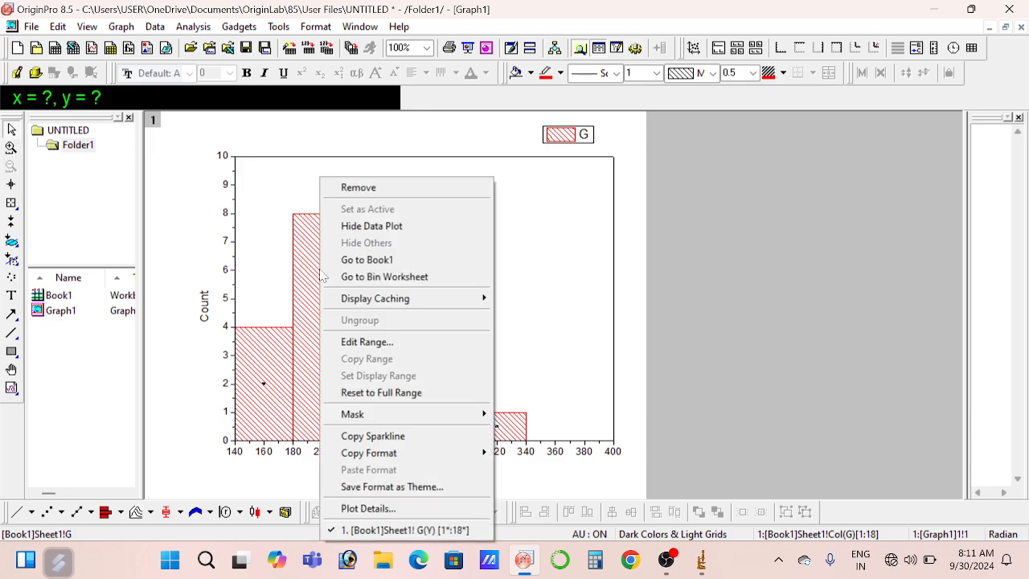
left_click(406, 276)
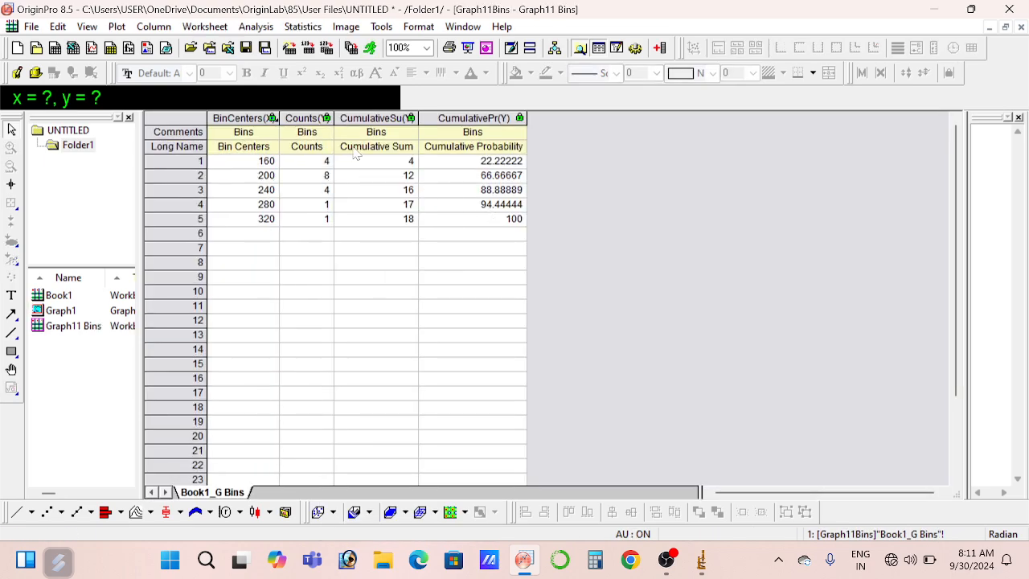
left_click(306, 114)
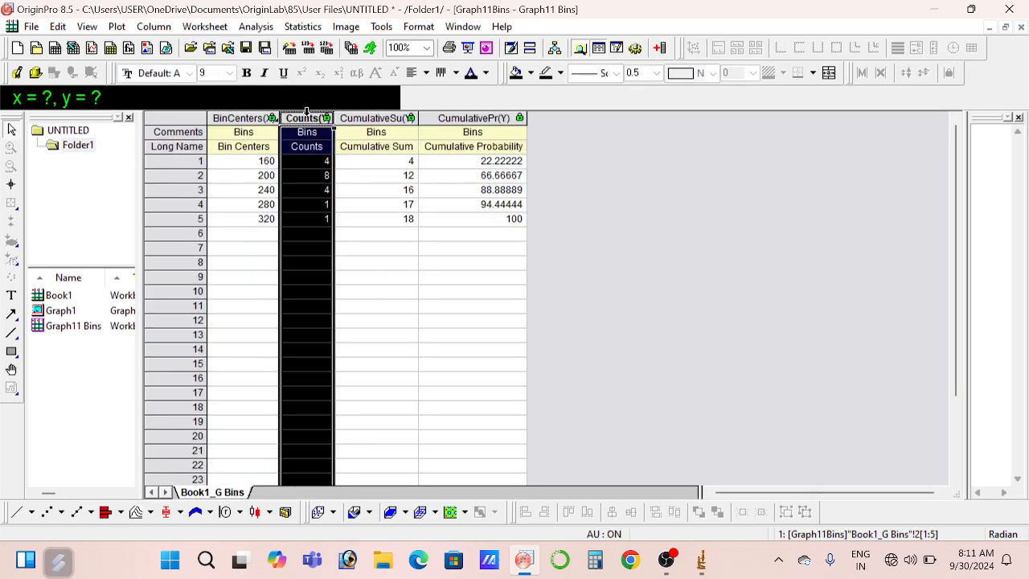
left_click(47, 512)
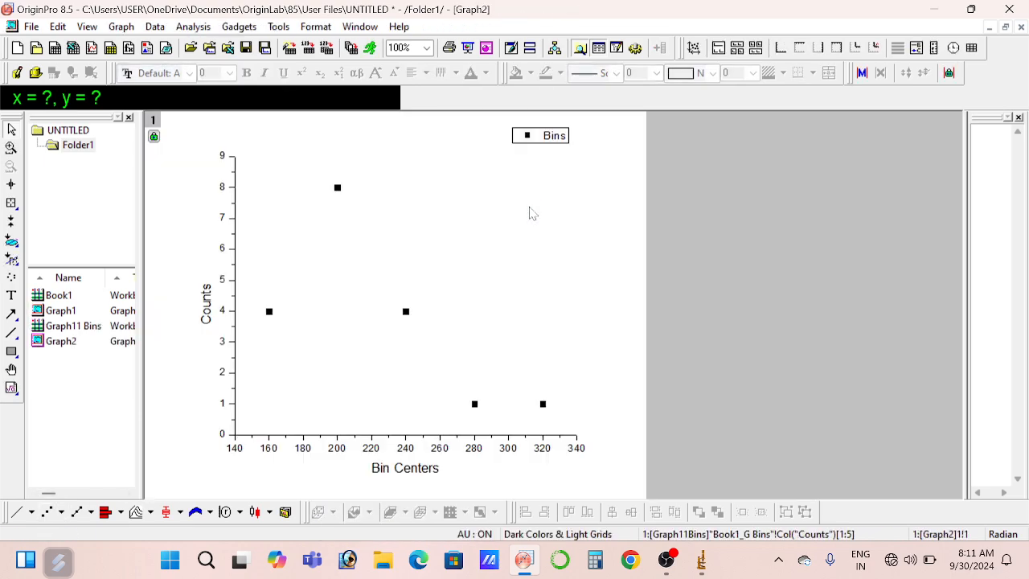
Step: Start a nonlinear curve fit on the scatter plot's data and choose the Gauss function from Origin Basic Functions
left_click(339, 189)
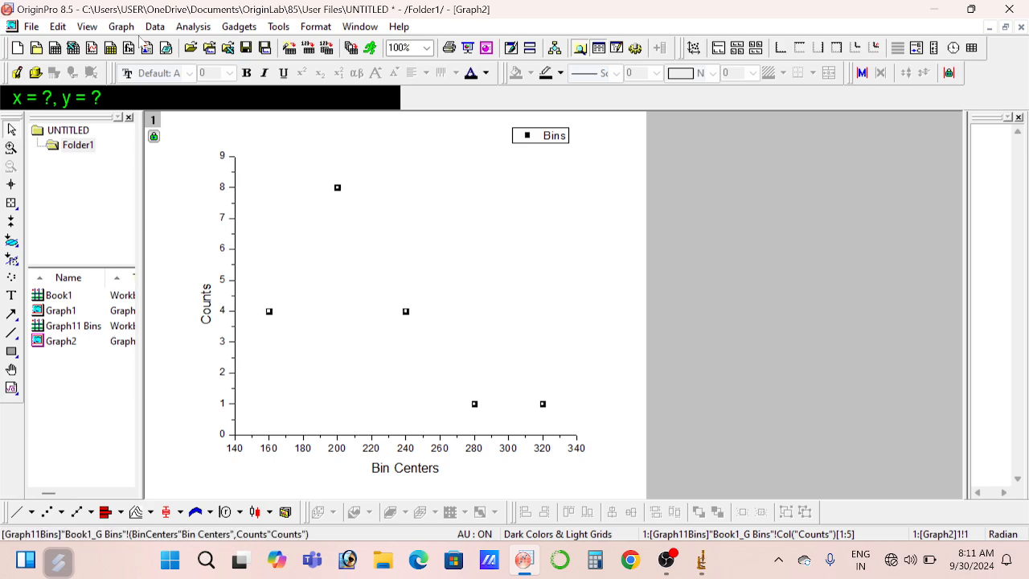
left_click(203, 31)
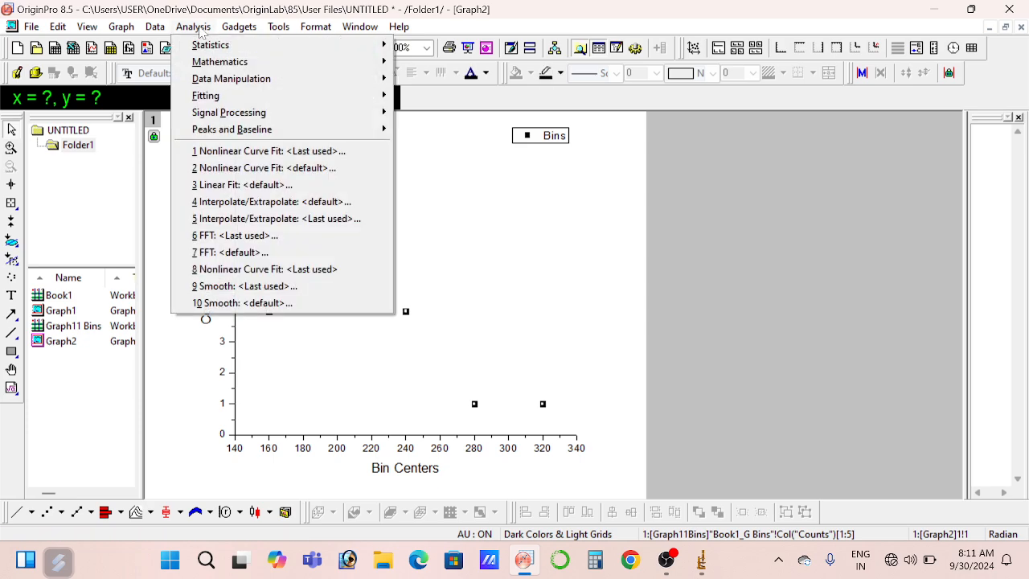
left_click(222, 151)
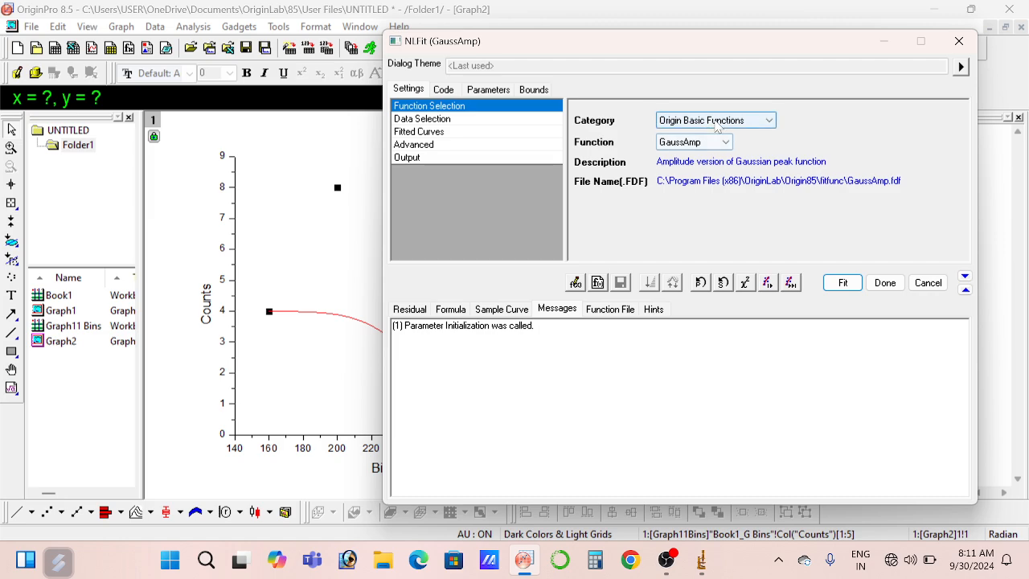
left_click(725, 142)
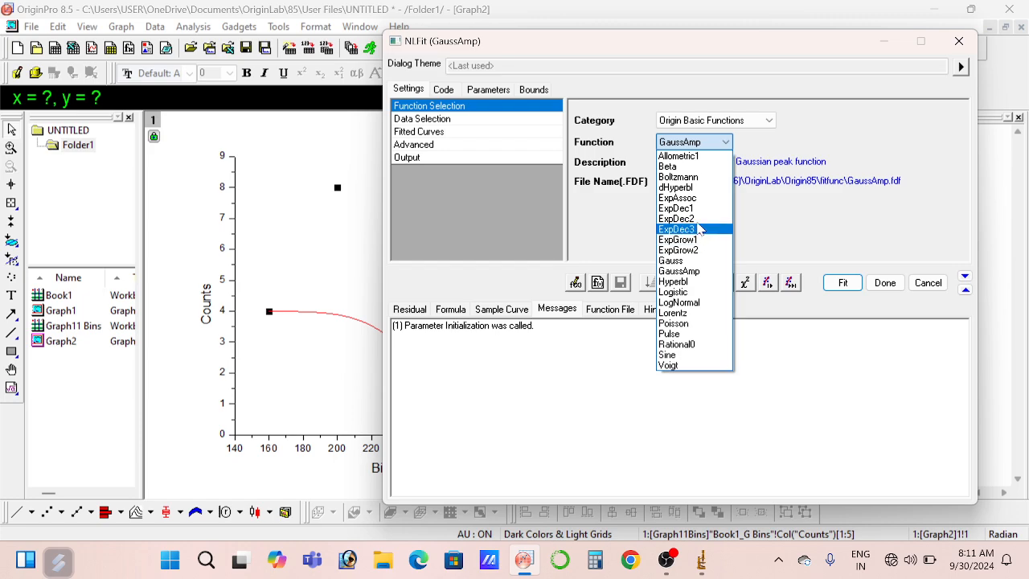
left_click(695, 262)
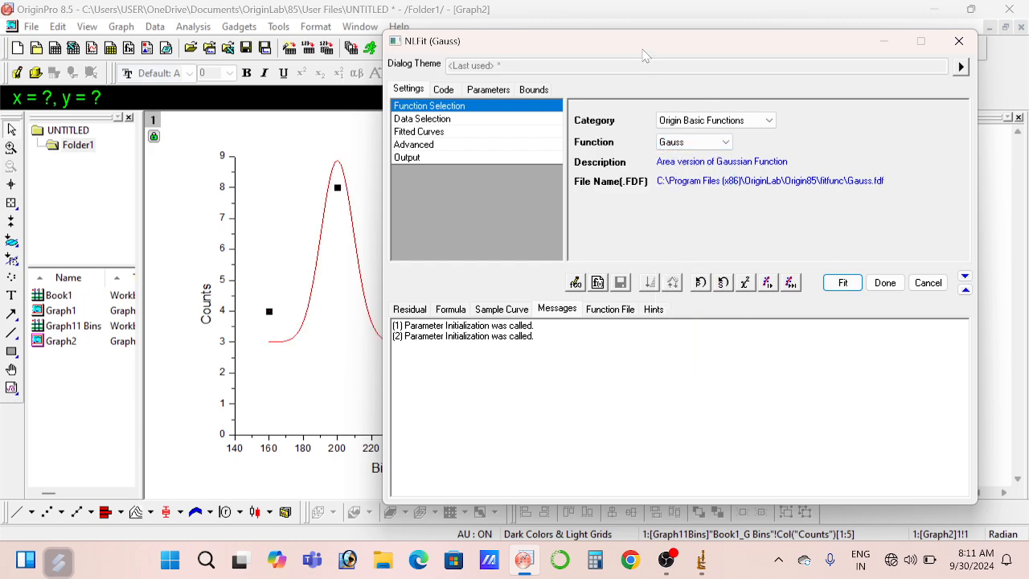
left_click_drag(643, 53, 779, 24)
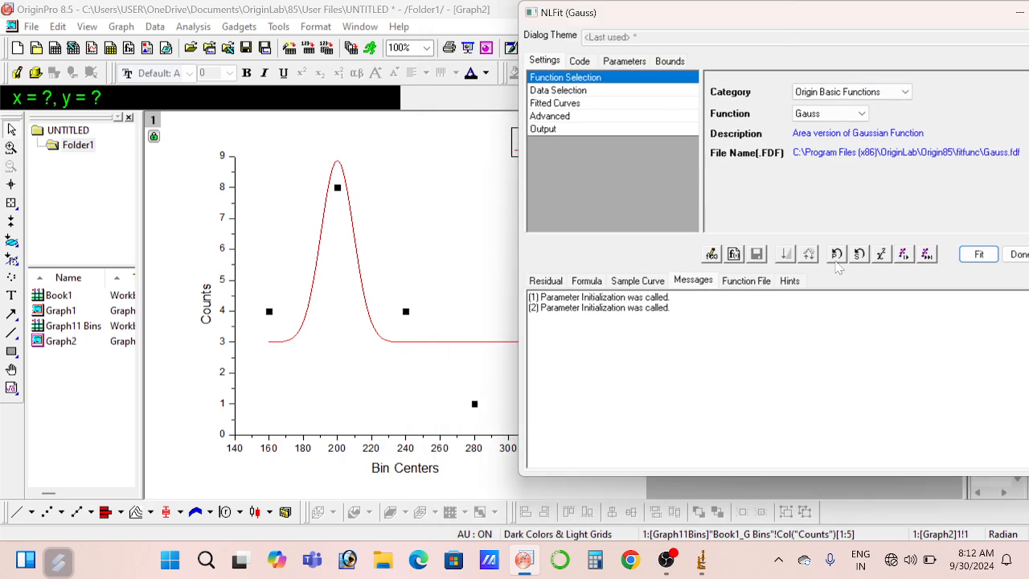
Step: Initialize the Gauss parameters, run the Simplex and iterative fits until convergence, and accept the fit onto the graph
left_click(837, 261)
left_click(859, 255)
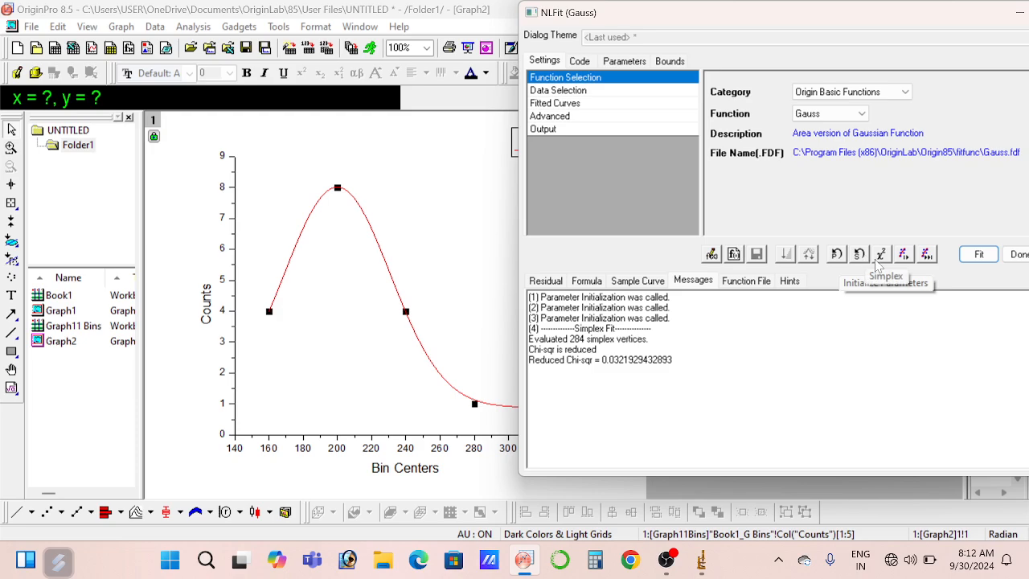
left_click(903, 254)
left_click(927, 254)
left_click(977, 254)
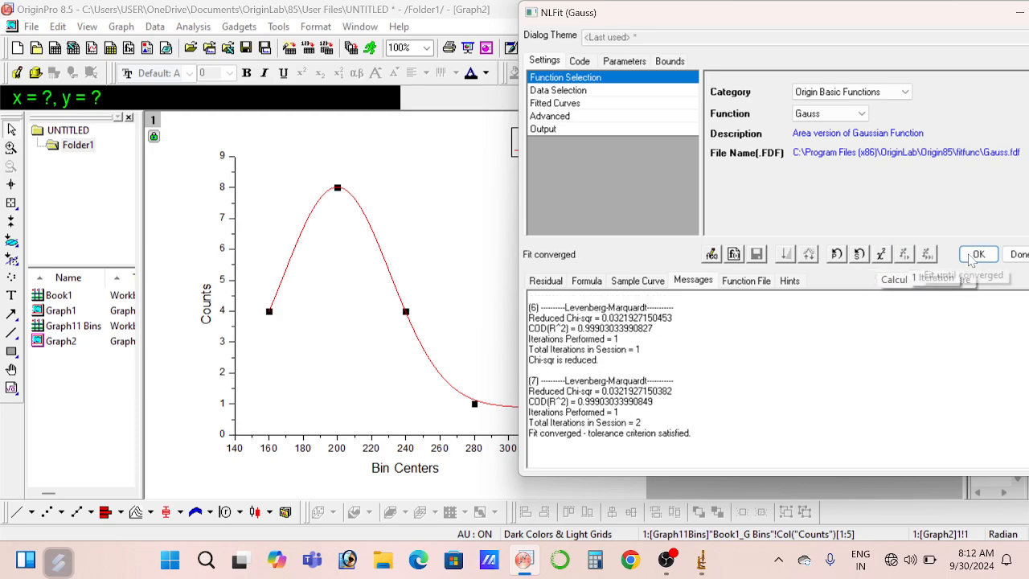
left_click(978, 254)
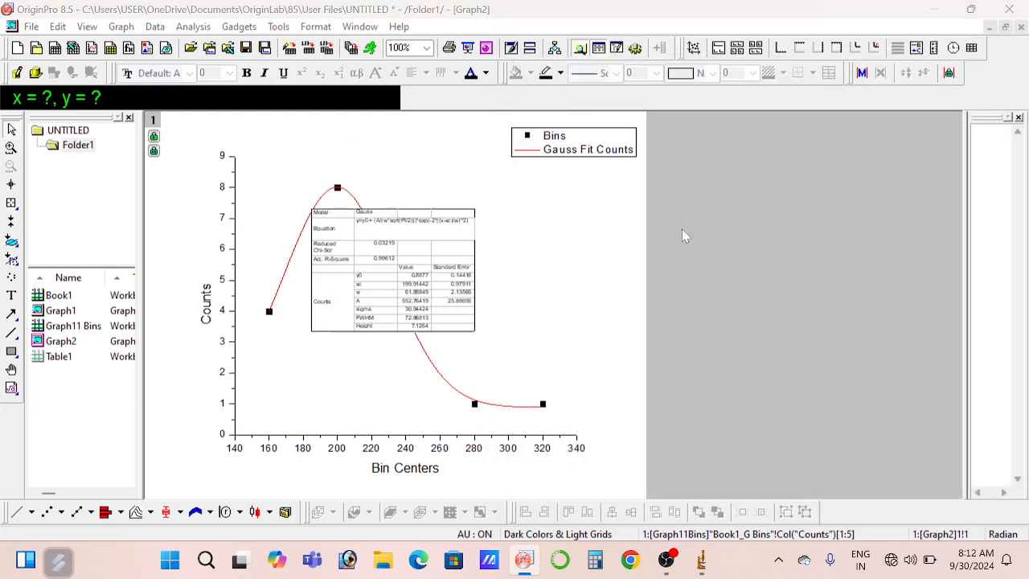
Step: Open the Gauss fit report sheet and inspect the value of the xc parameter
left_click(534, 372)
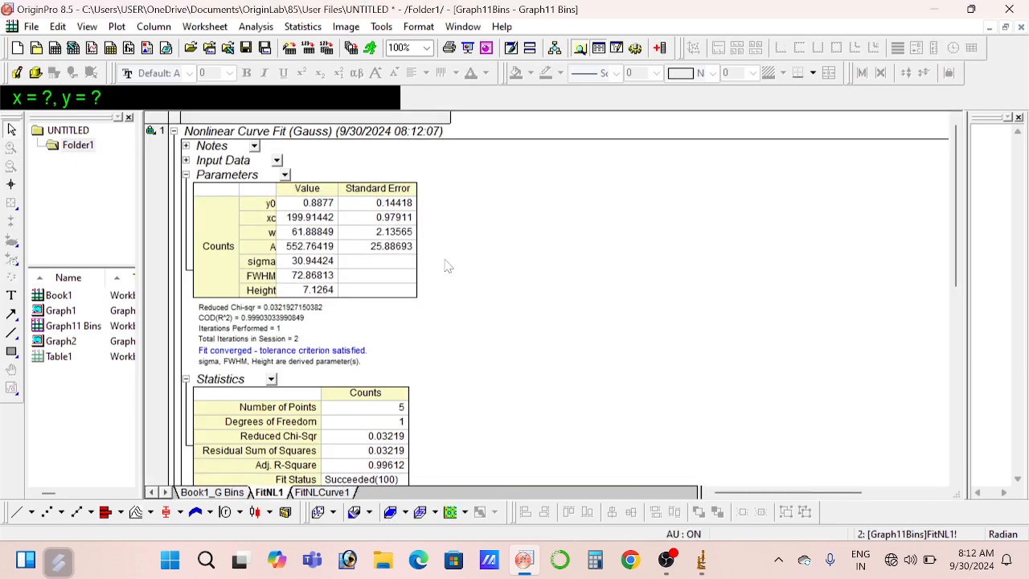
double_click(309, 217)
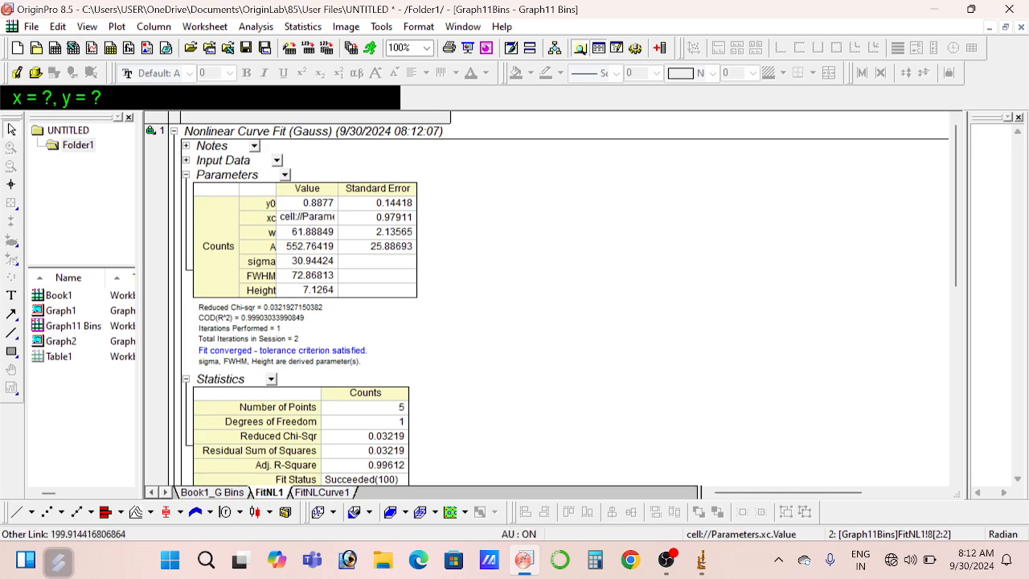
left_click(498, 249)
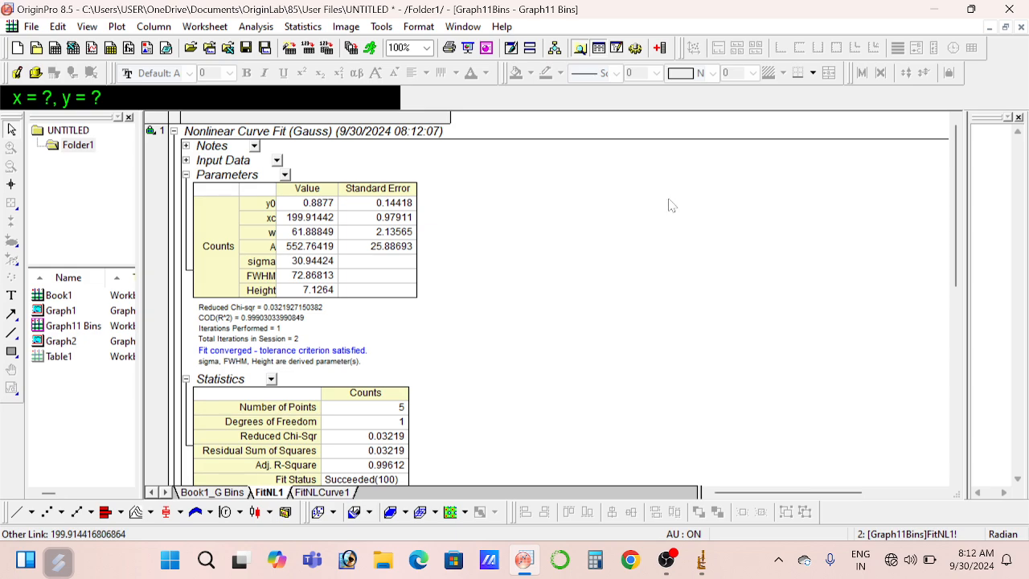
Step: Switch to ImageJ's Results table and clear the highlighted measurement in row 10
mouse_move(701, 562)
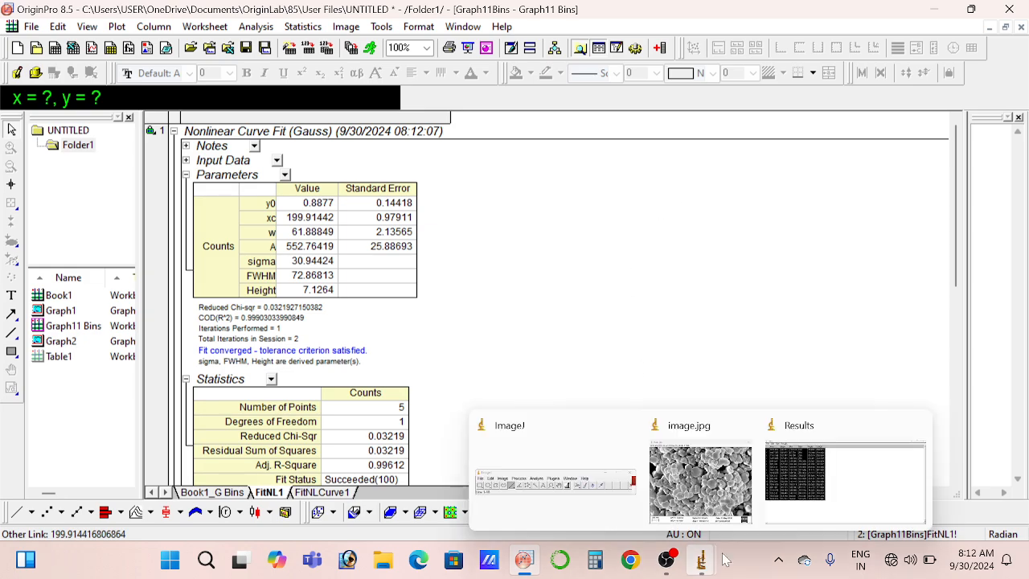
left_click(843, 482)
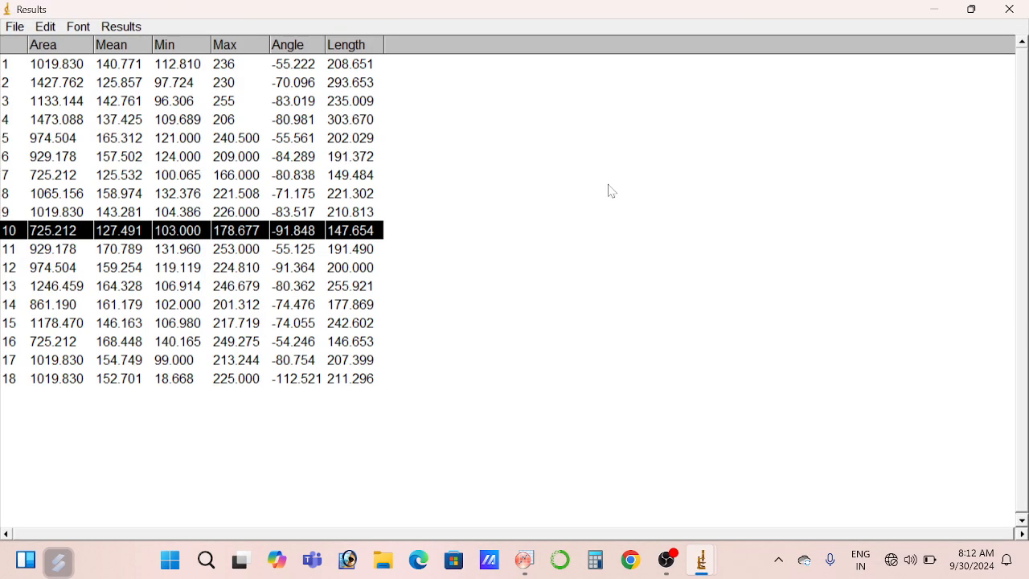
left_click(120, 29)
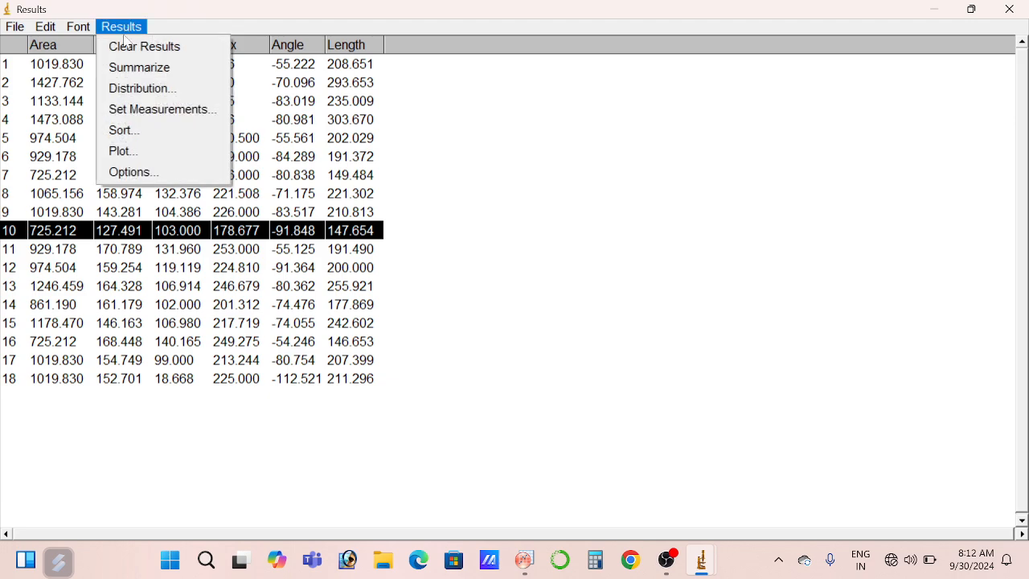
left_click(137, 46)
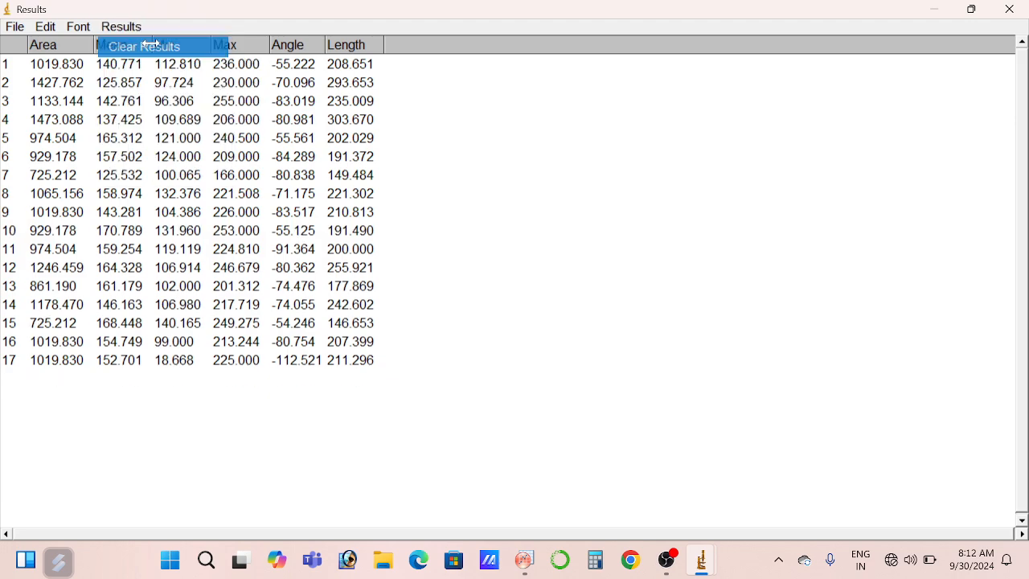
Step: Summarize the measurements in the Results table and highlight the Mean row to read the average length
left_click(111, 29)
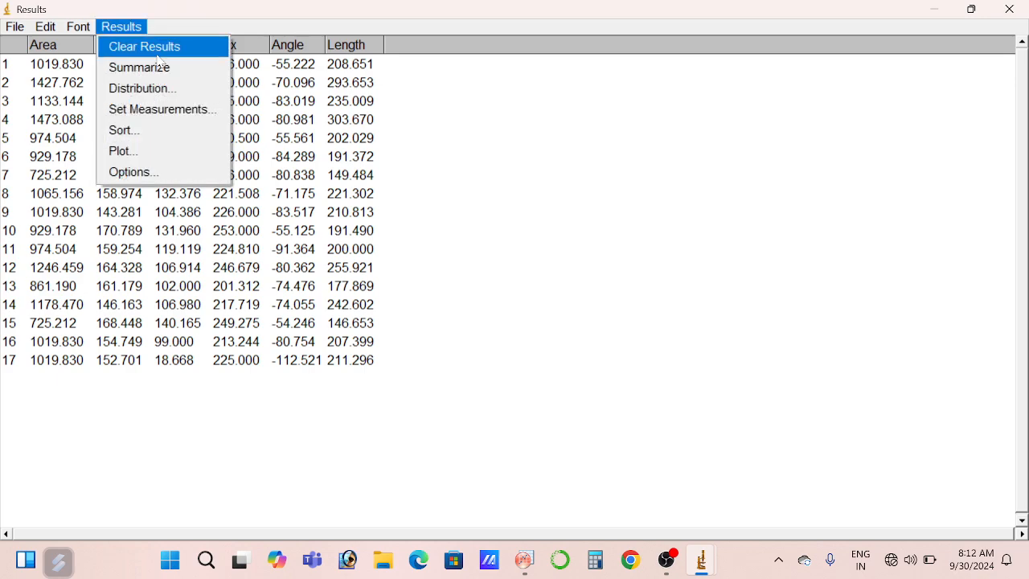
left_click(160, 69)
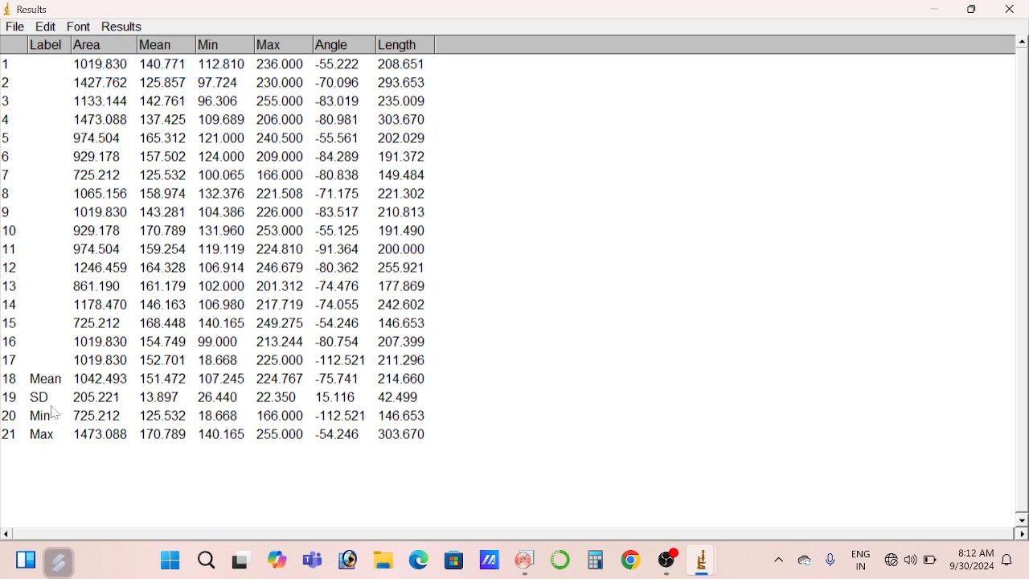
left_click(402, 384)
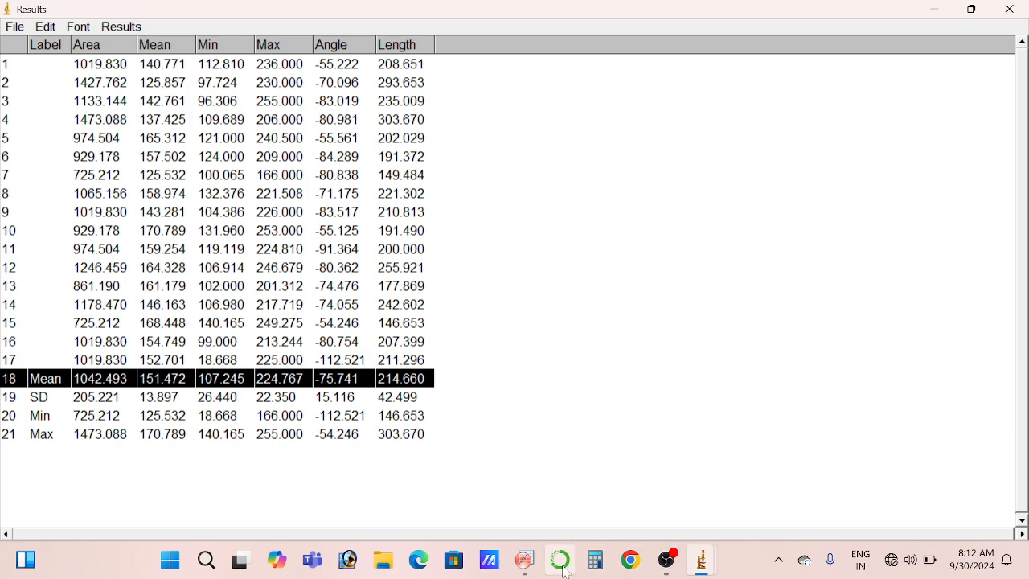
Step: Switch back to OriginPro to review the fit report and the Book1_G Bins worksheet
left_click(518, 568)
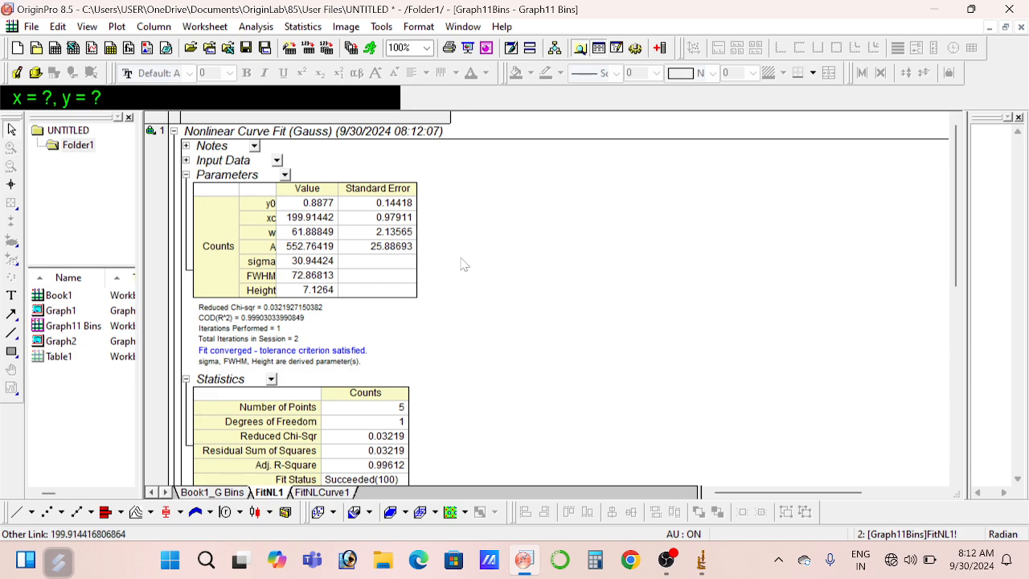
left_click(197, 492)
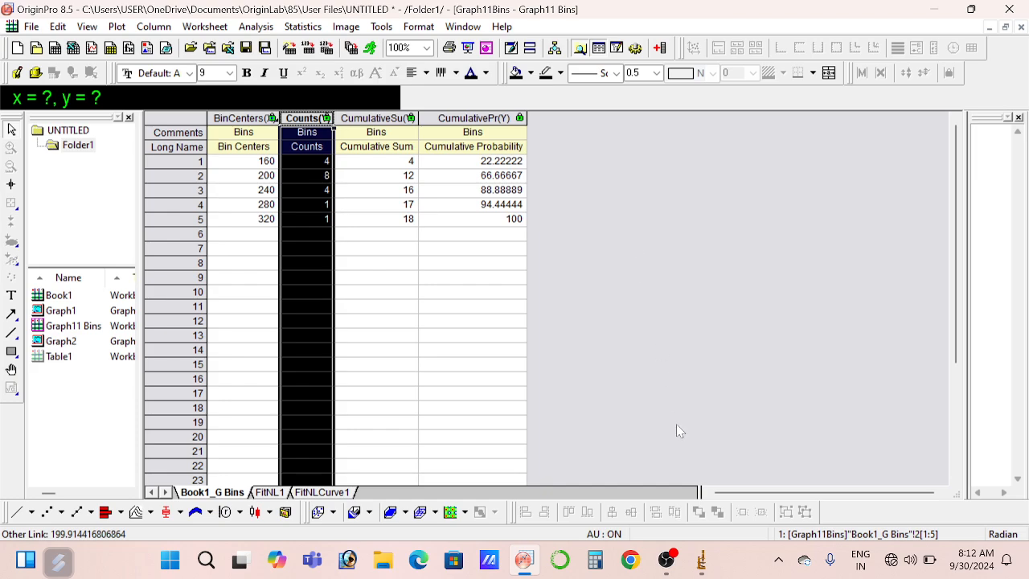
left_click(669, 561)
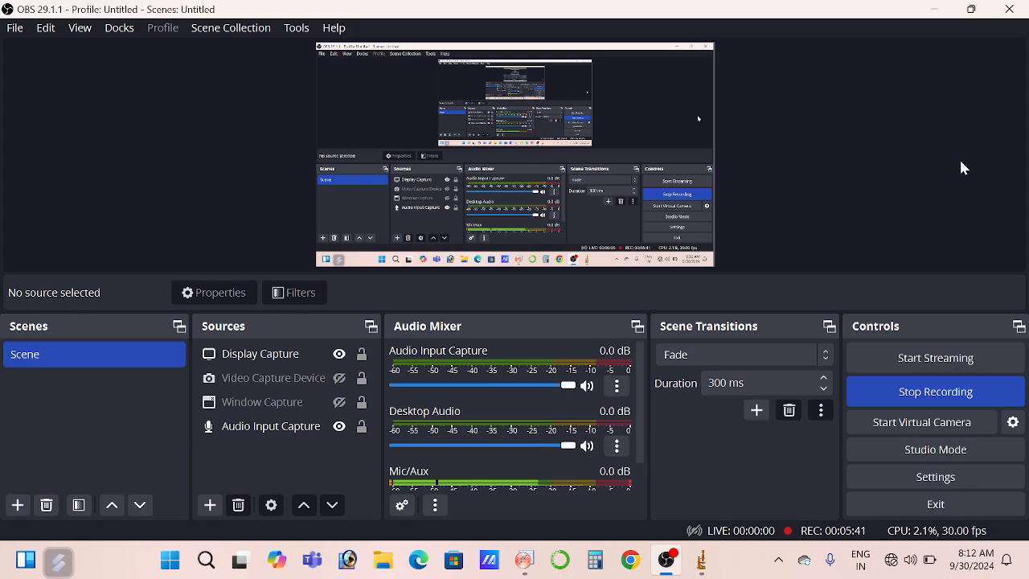